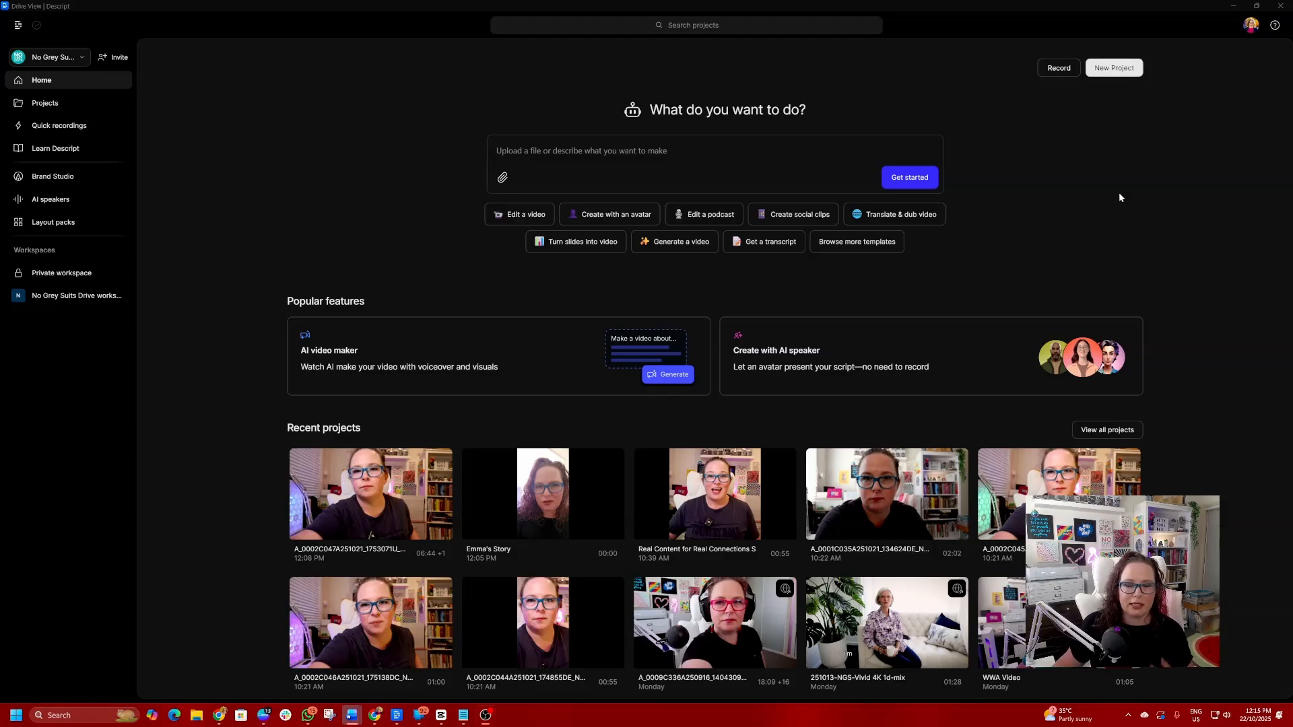
# - Open the recent project A_0002C047A251021_1753071U_NOGSV and return the playhead to the start of the timeline
pyautogui.click(382, 479)
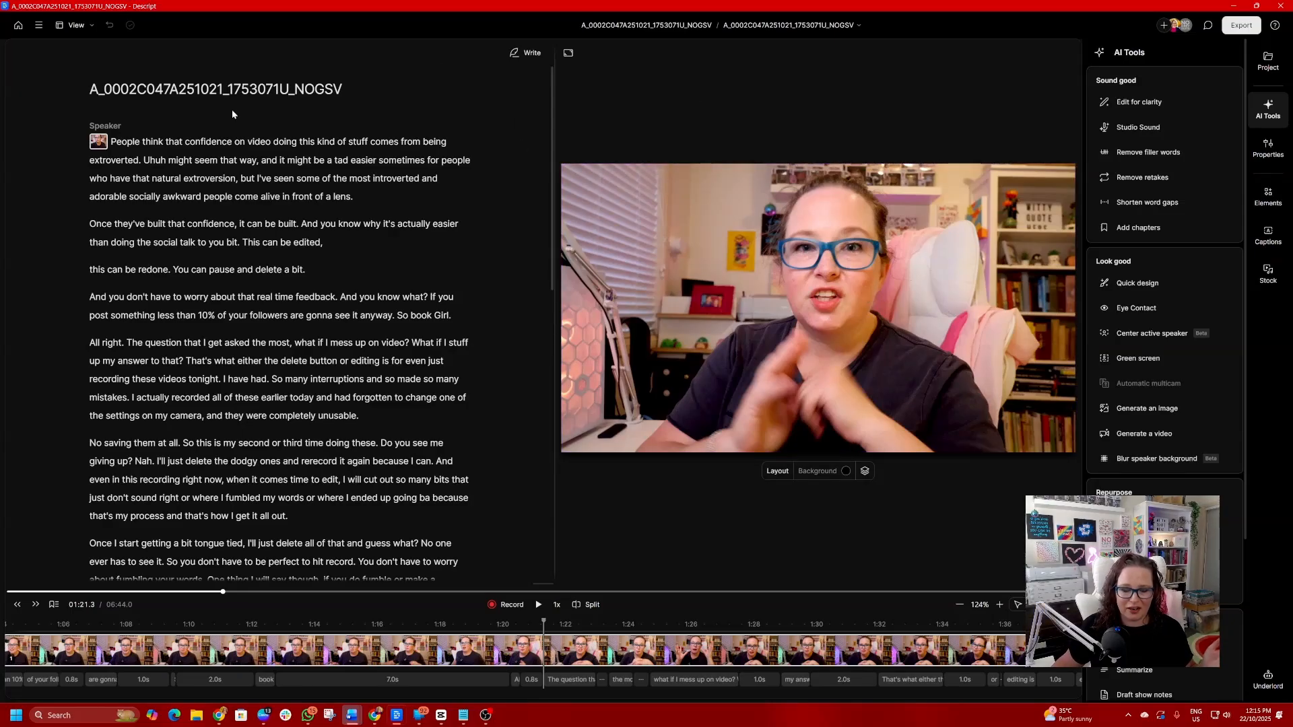
pyautogui.scroll(-3, 273, 398)
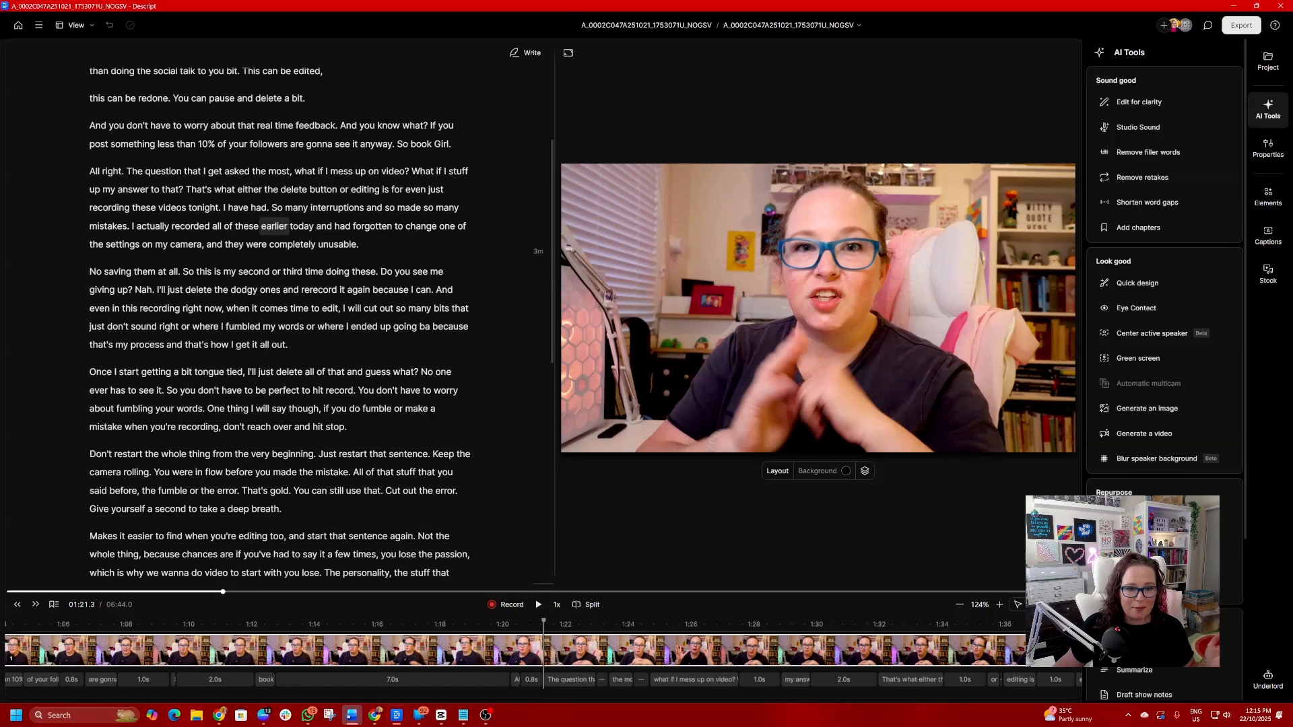
pyautogui.scroll(-8, 273, 397)
pyautogui.scroll(10, 273, 398)
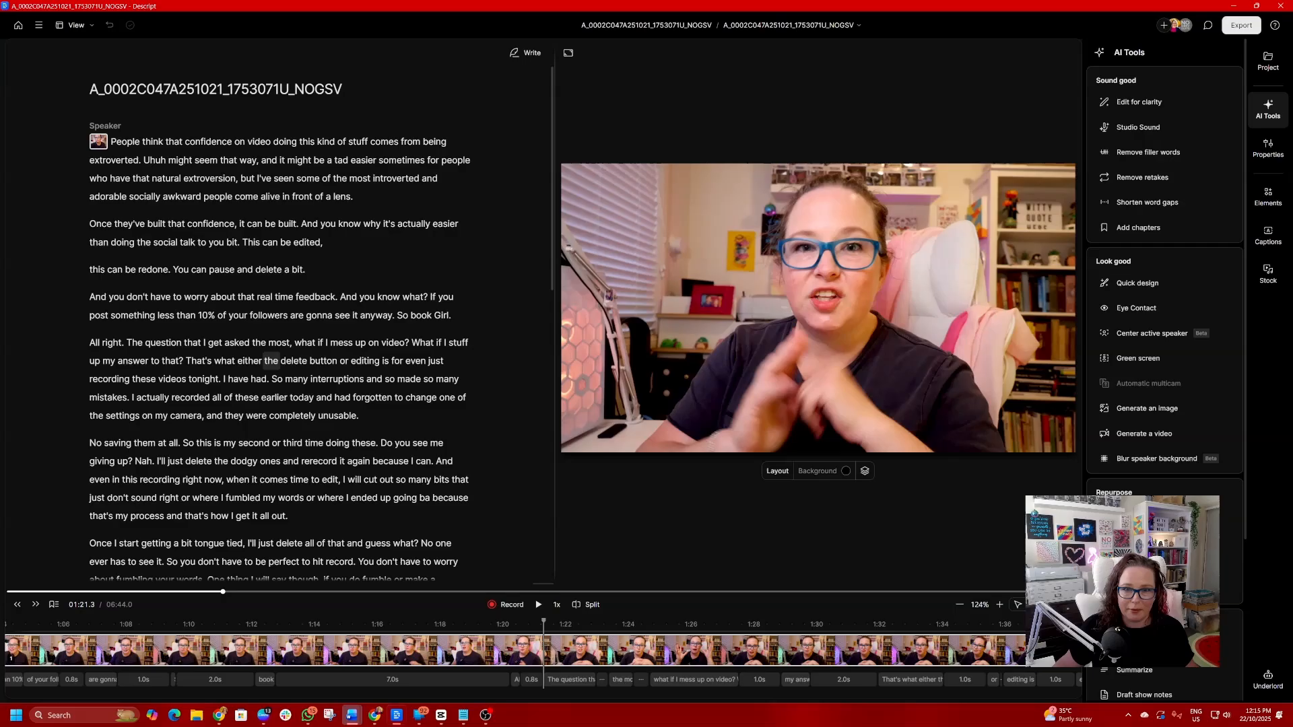
pyautogui.scroll(-3, 272, 360)
pyautogui.scroll(3, 337, 166)
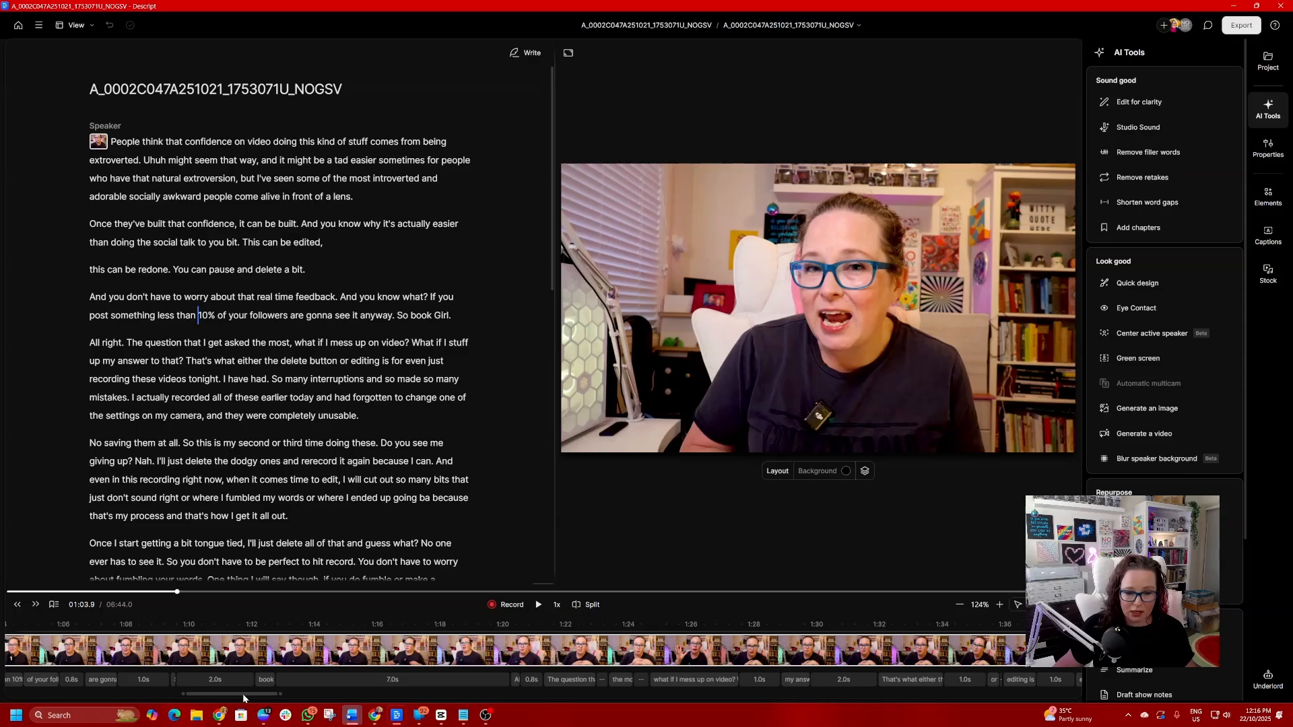
pyautogui.moveTo(241, 693); pyautogui.dragTo(40, 707)
pyautogui.moveTo(116, 624); pyautogui.dragTo(1, 602)
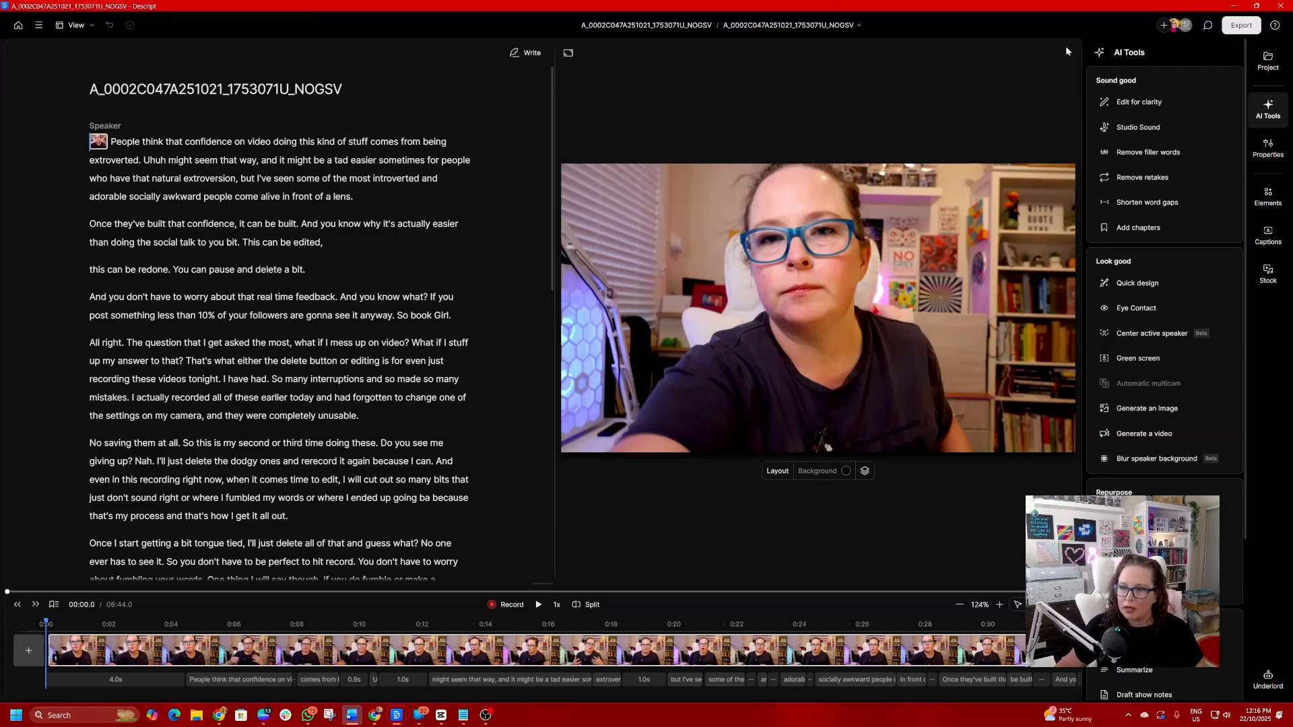
# - Generate 11 clips of 30 seconds with the Create clips AI tool and open the clip "Introverts Can Shine On Camera Too!"
pyautogui.click(1272, 64)
pyautogui.click(1273, 111)
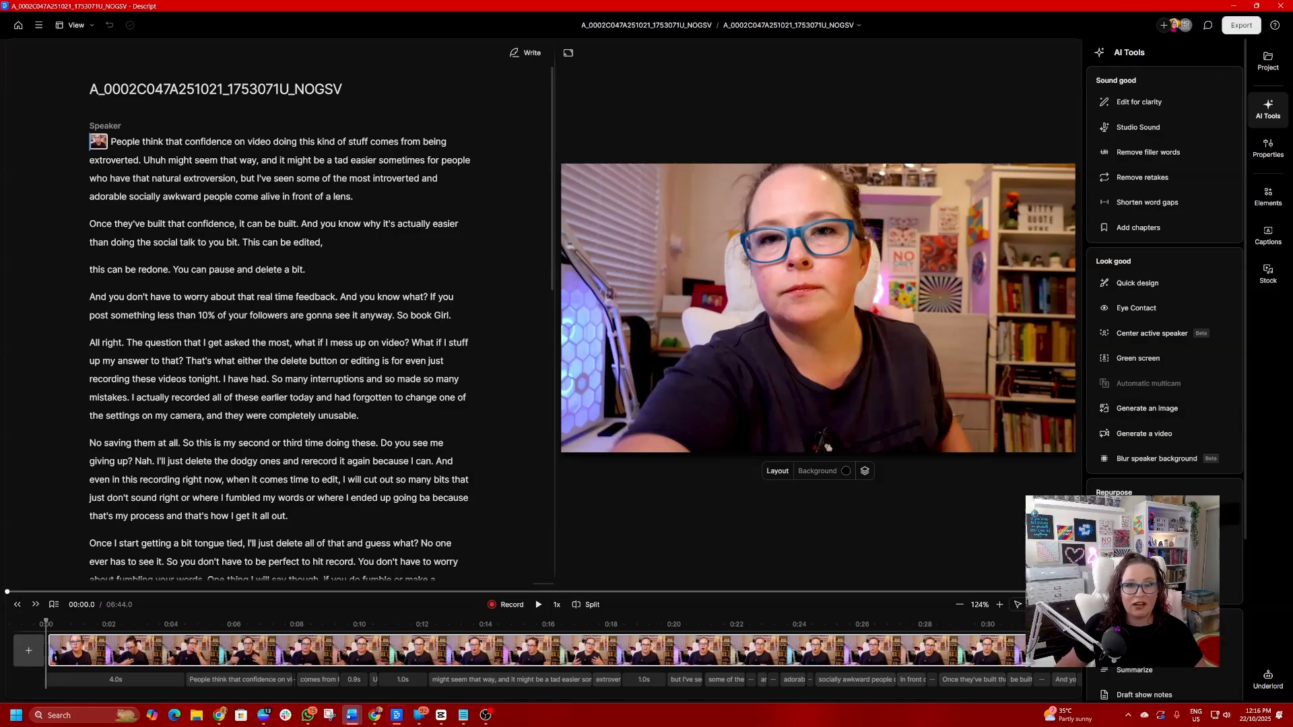
pyautogui.click(1132, 514)
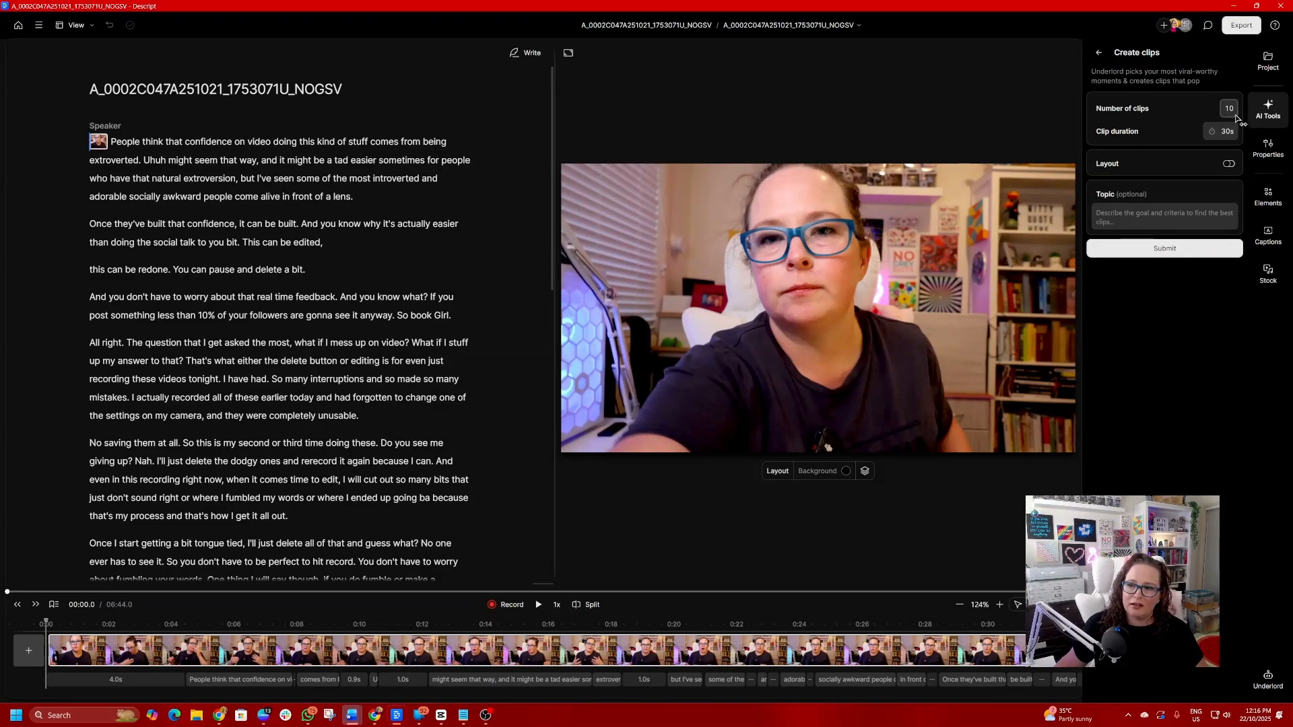
pyautogui.moveTo(1235, 115); pyautogui.dragTo(1238, 118)
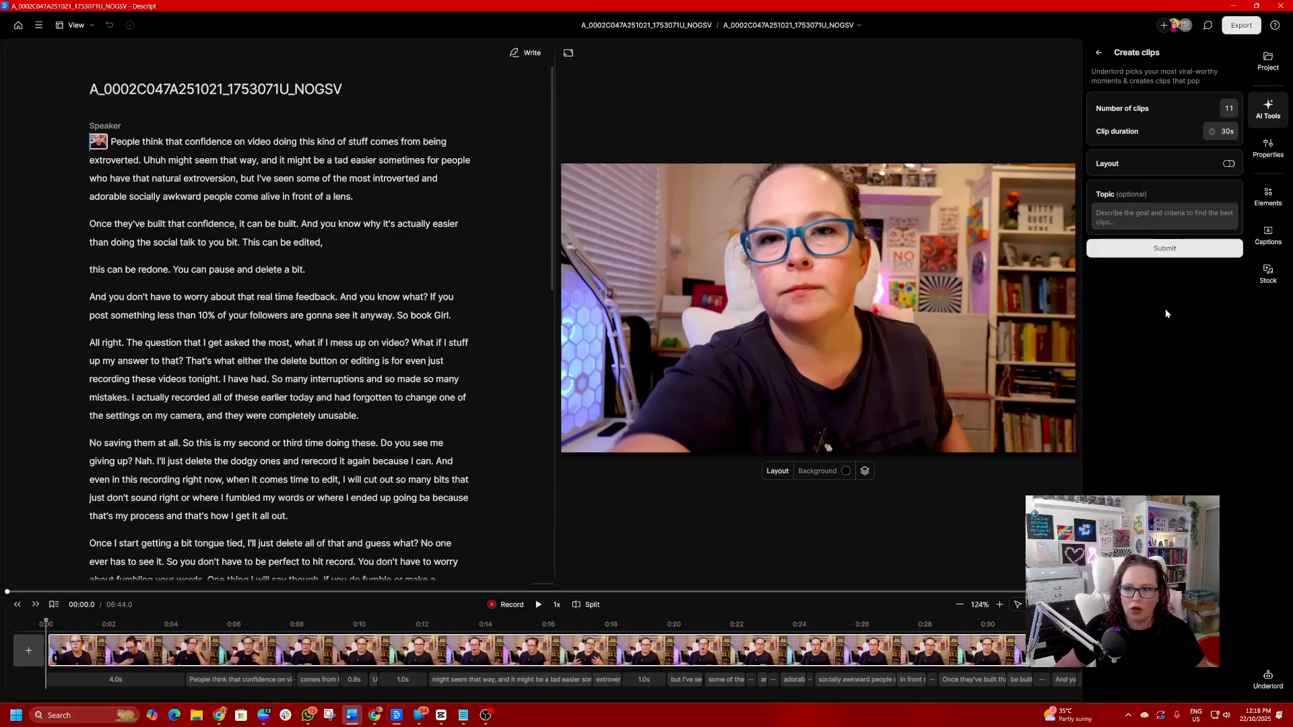
pyautogui.click(1165, 250)
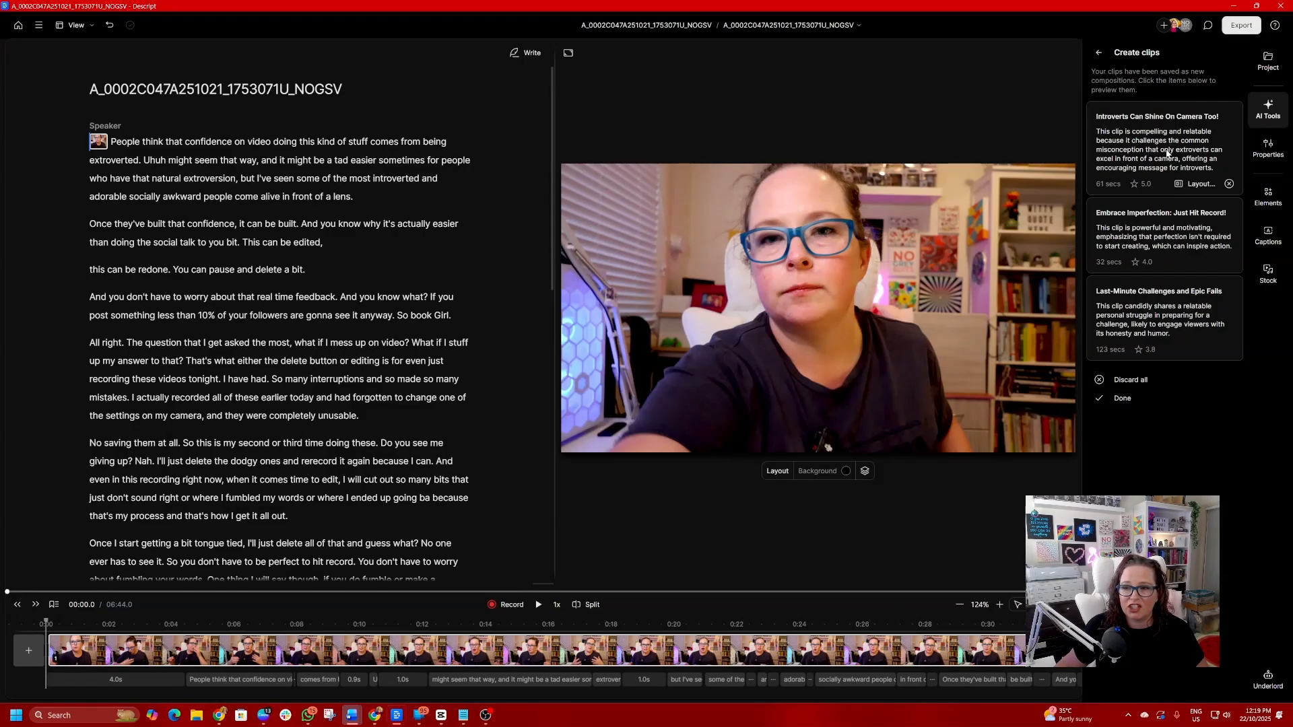
pyautogui.click(1168, 153)
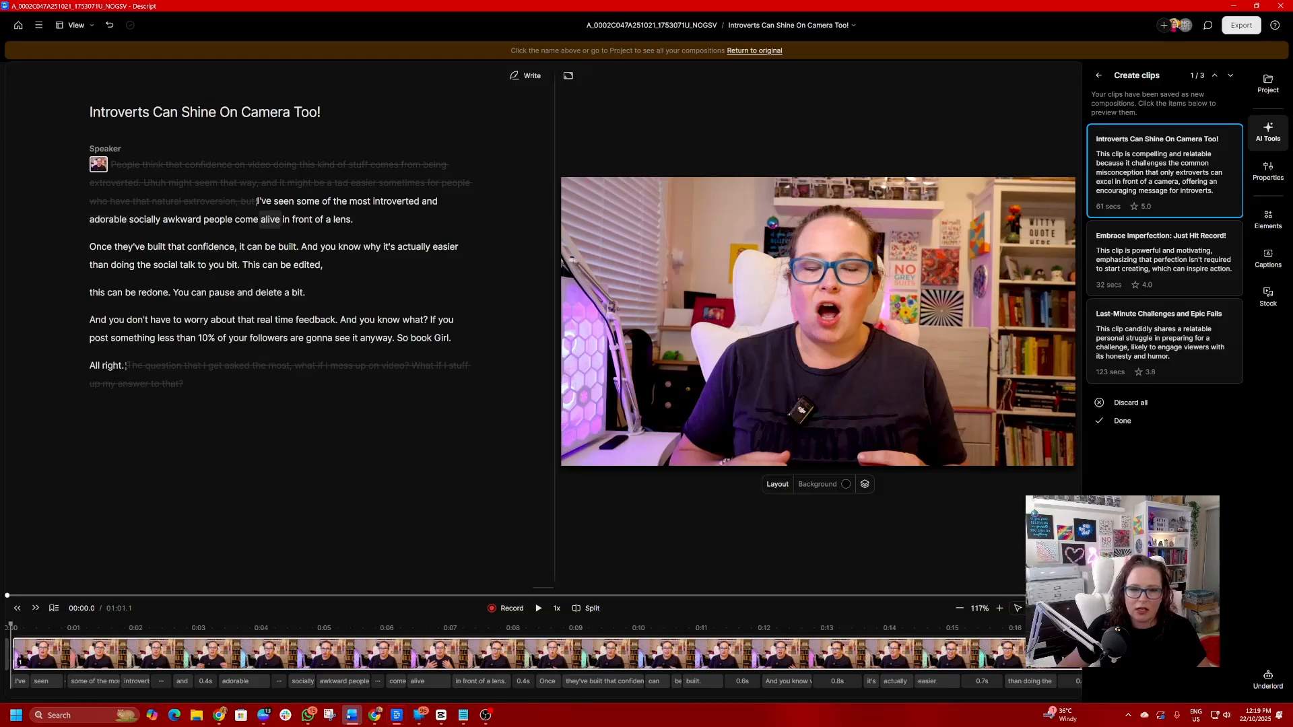
# - Restore the struck-through opening passage before "I've seen some of the most introverted" and strike it out again
pyautogui.moveTo(256, 201); pyautogui.dragTo(115, 165)
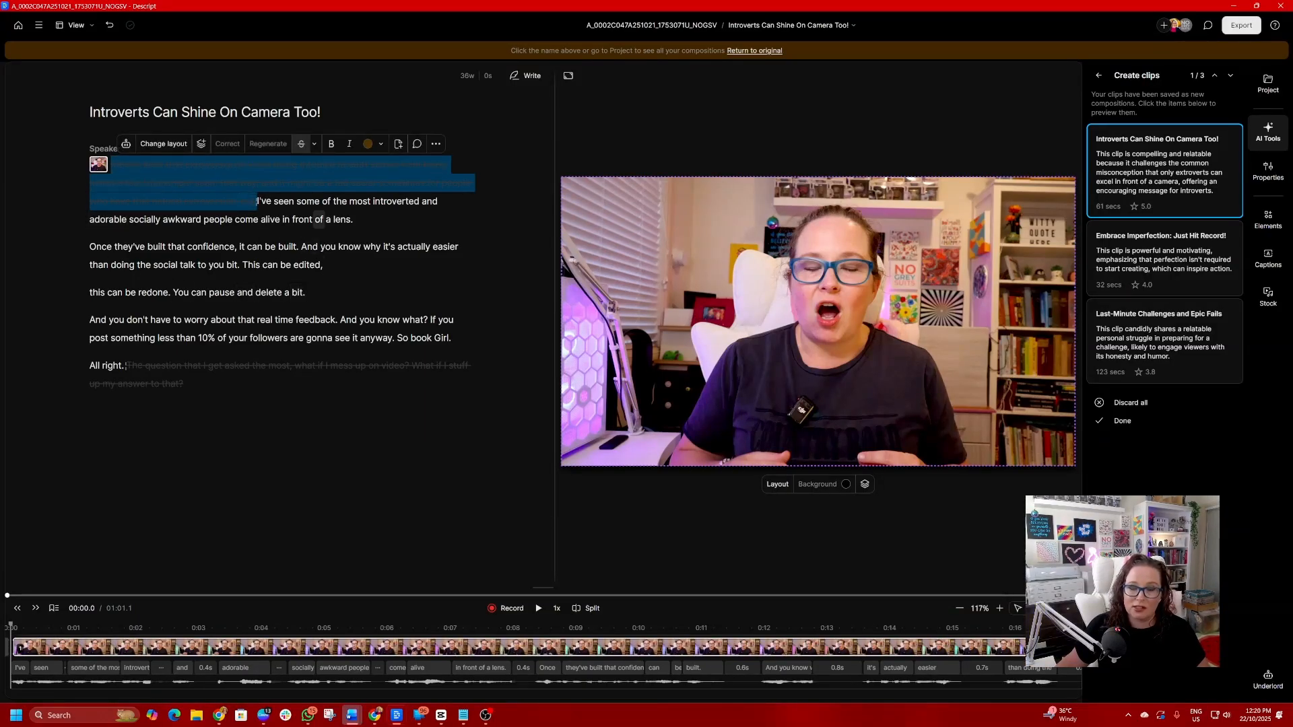
pyautogui.click(301, 145)
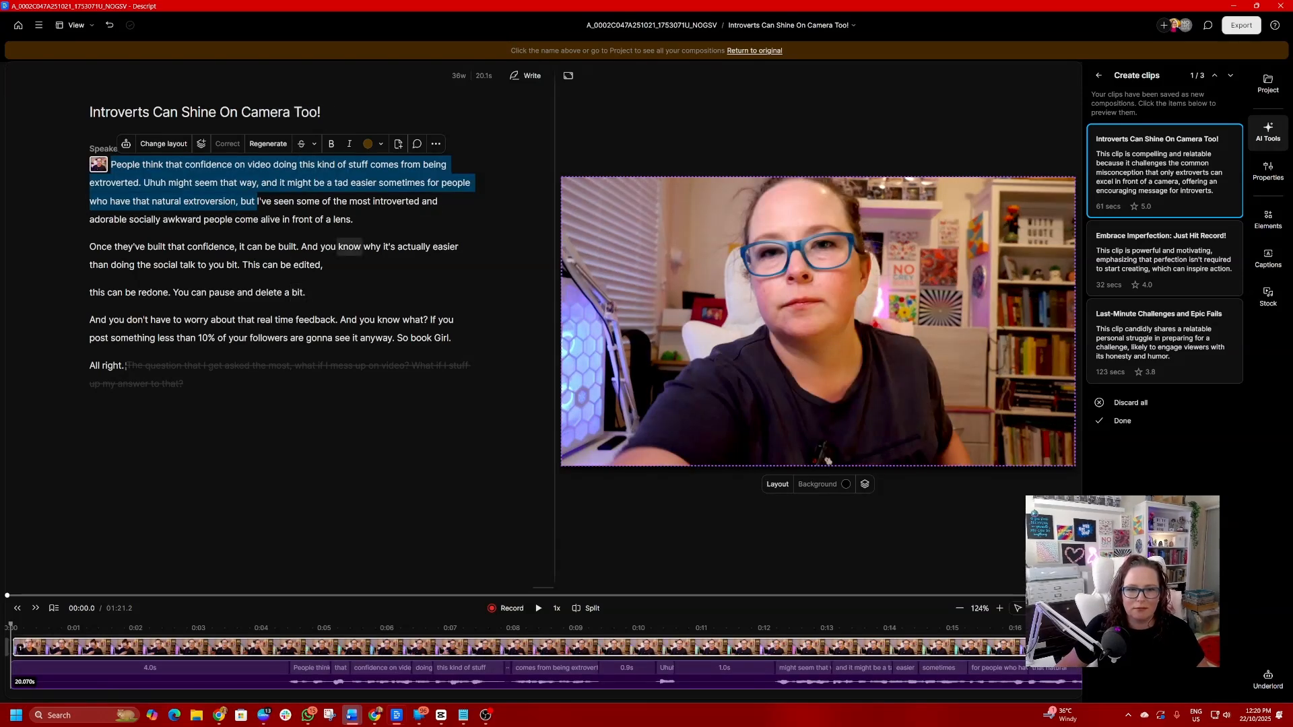
pyautogui.click(301, 144)
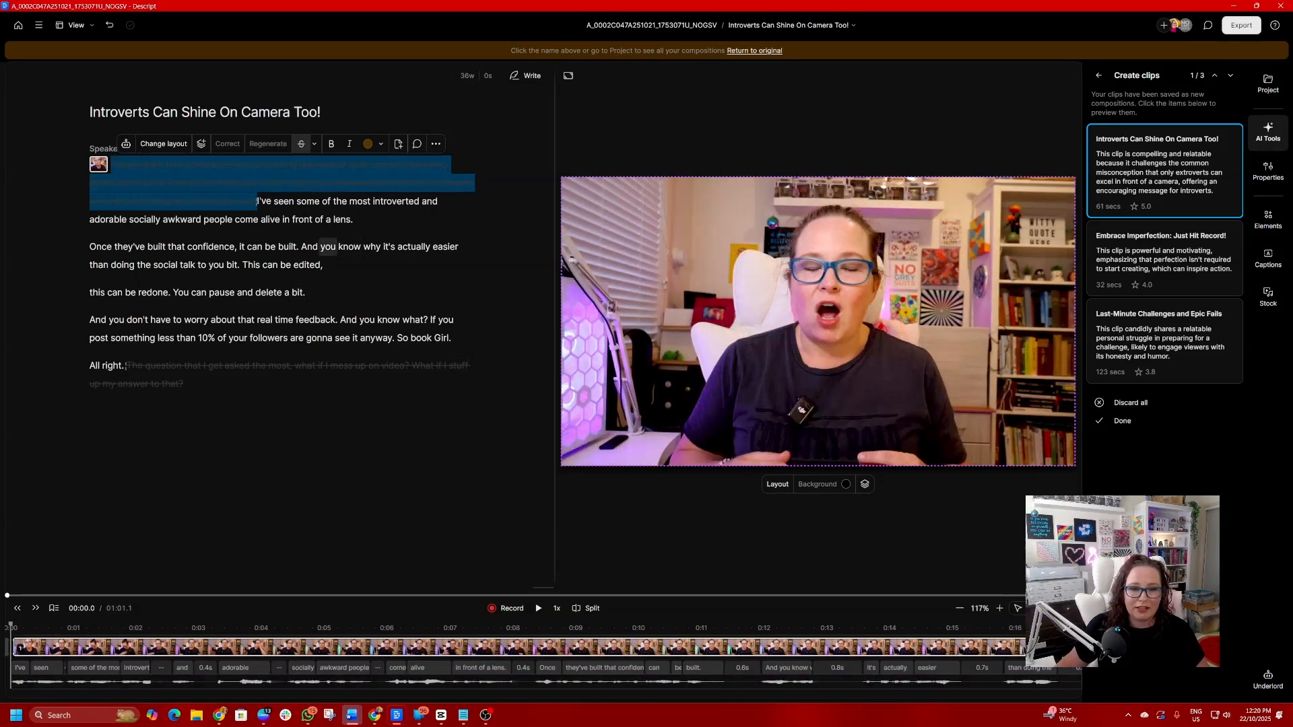
# - Play the clip from its start to check how the playback handles the struck-through opening text
pyautogui.click(291, 219)
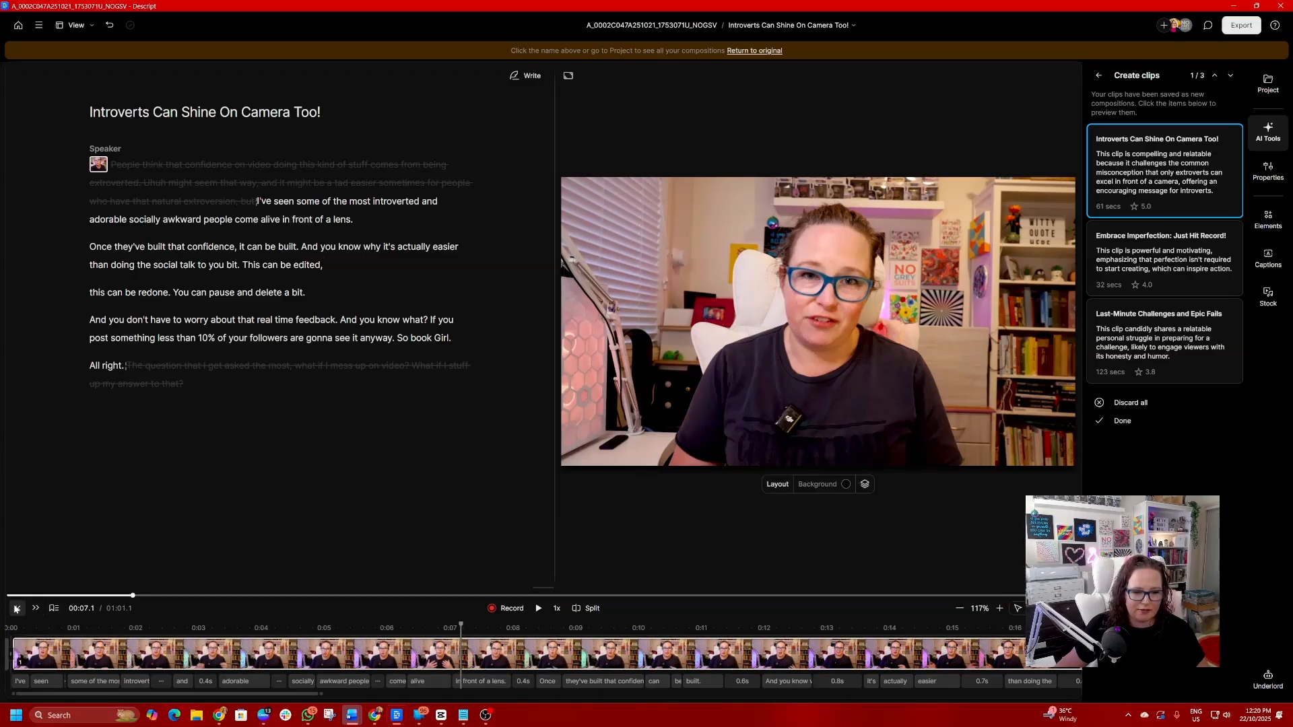
pyautogui.click(18, 608)
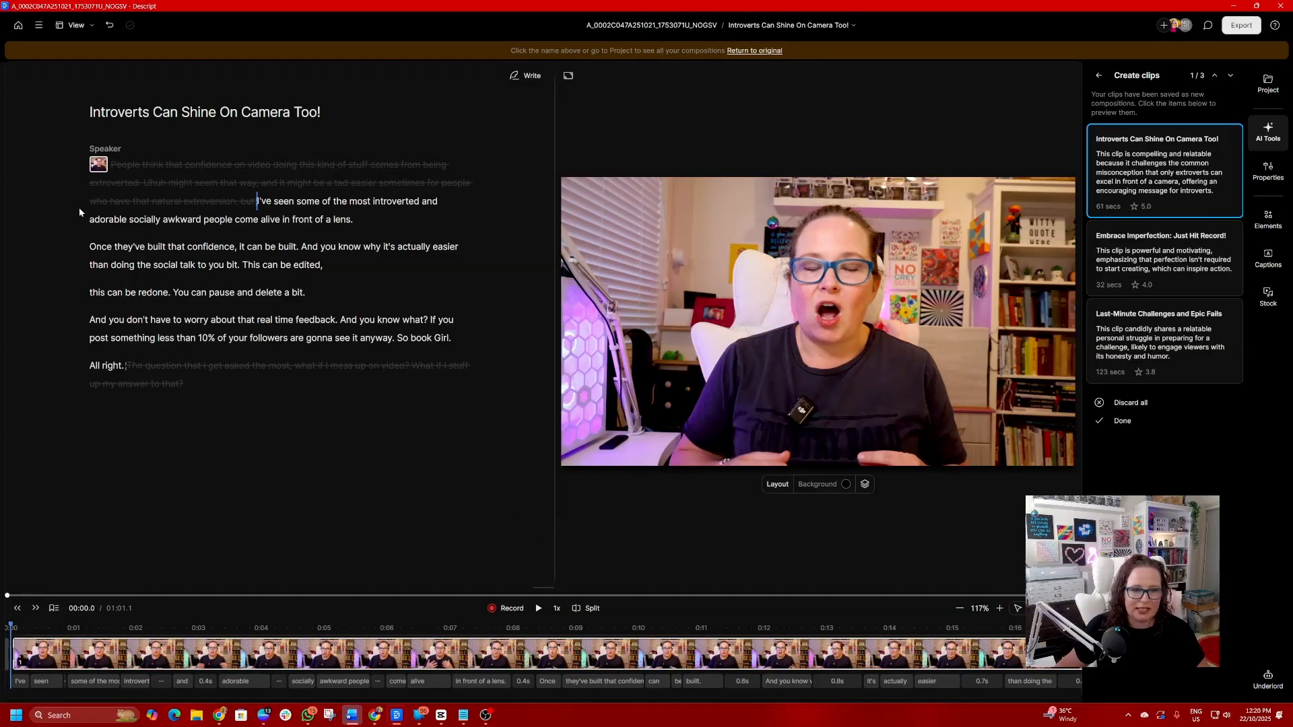
pyautogui.click(120, 201)
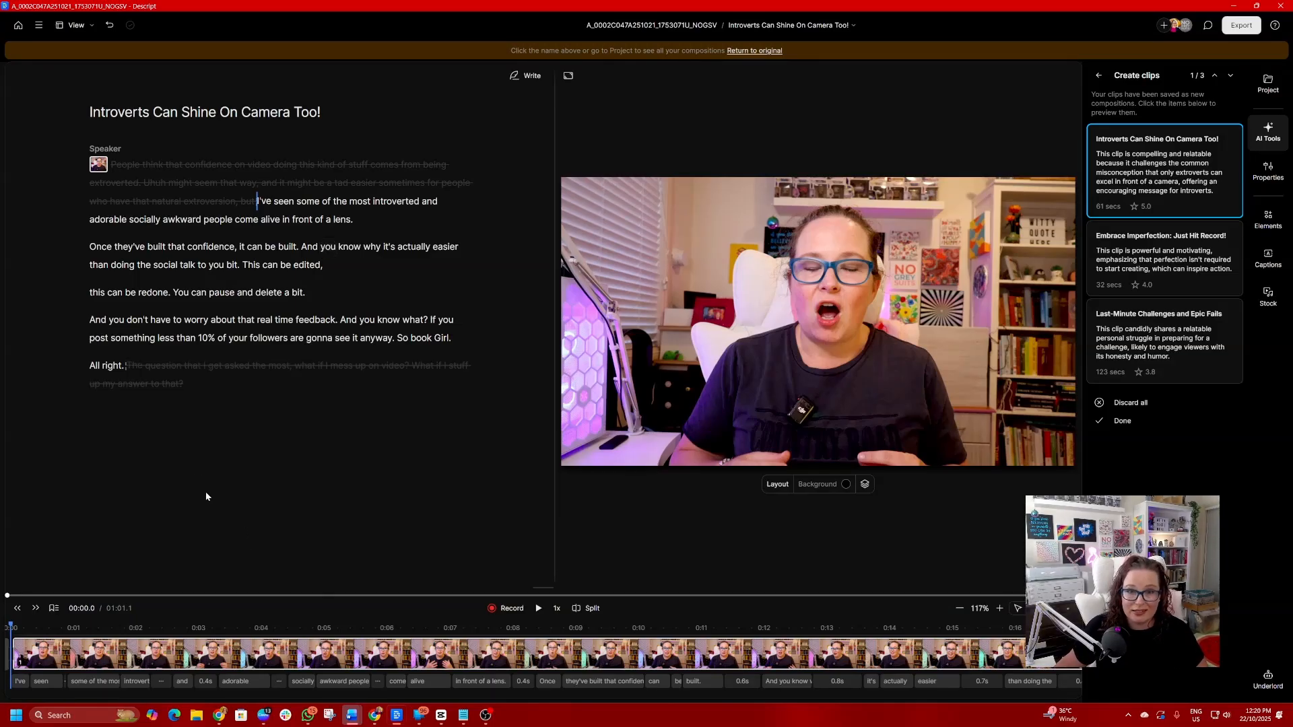
pyautogui.click(539, 609)
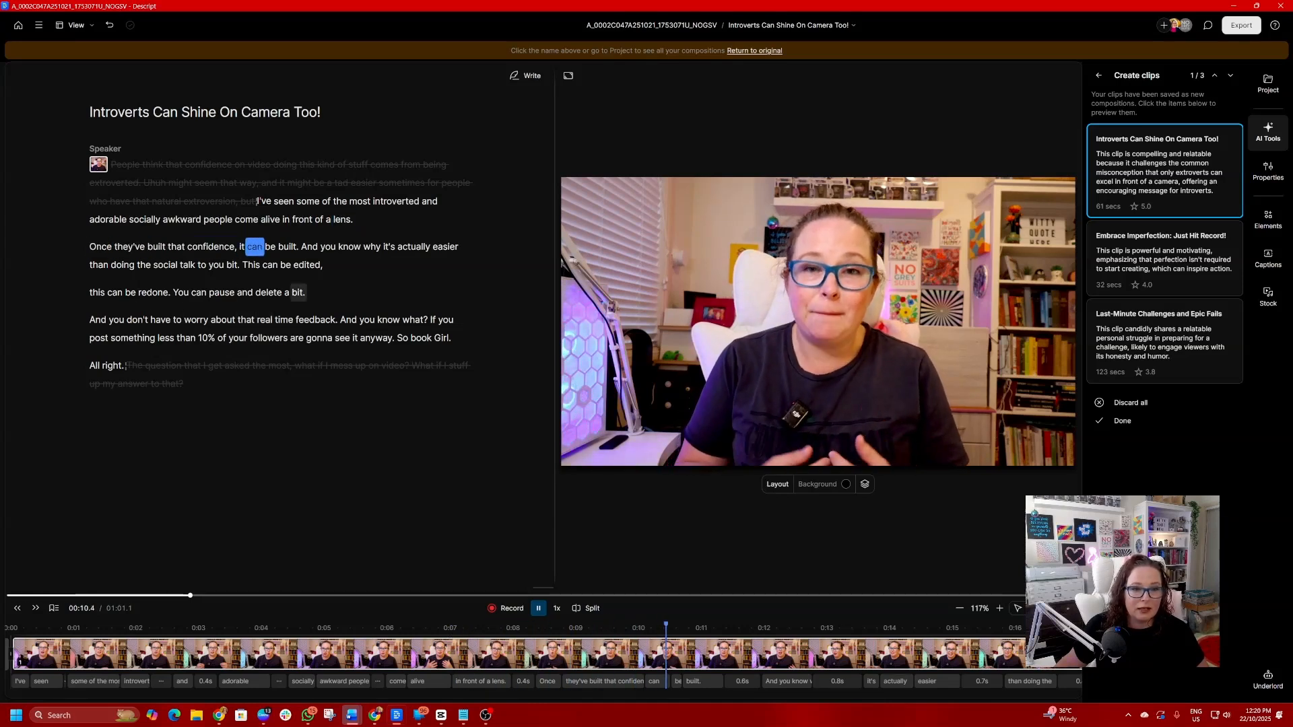
pyautogui.click(539, 609)
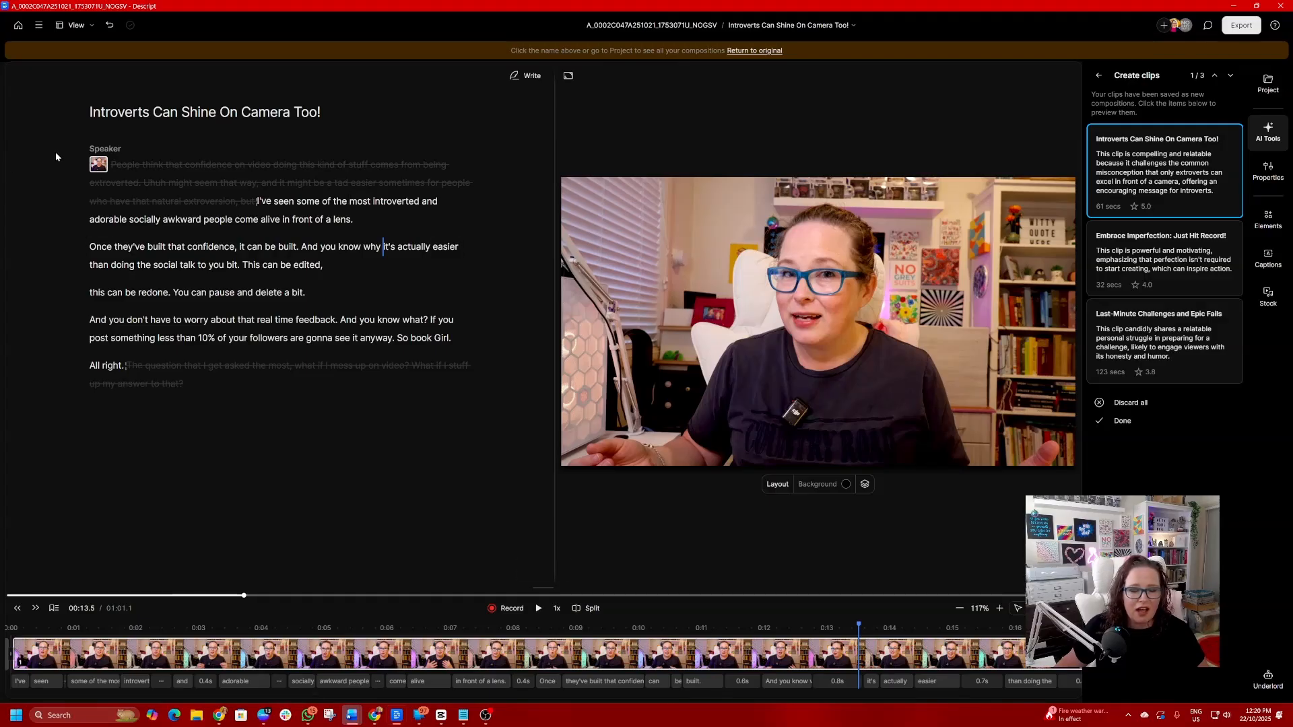
# - Toggle the strikethrough off and back on for the passage from "People think that confidence" to "extroversion, but"
pyautogui.click(247, 200)
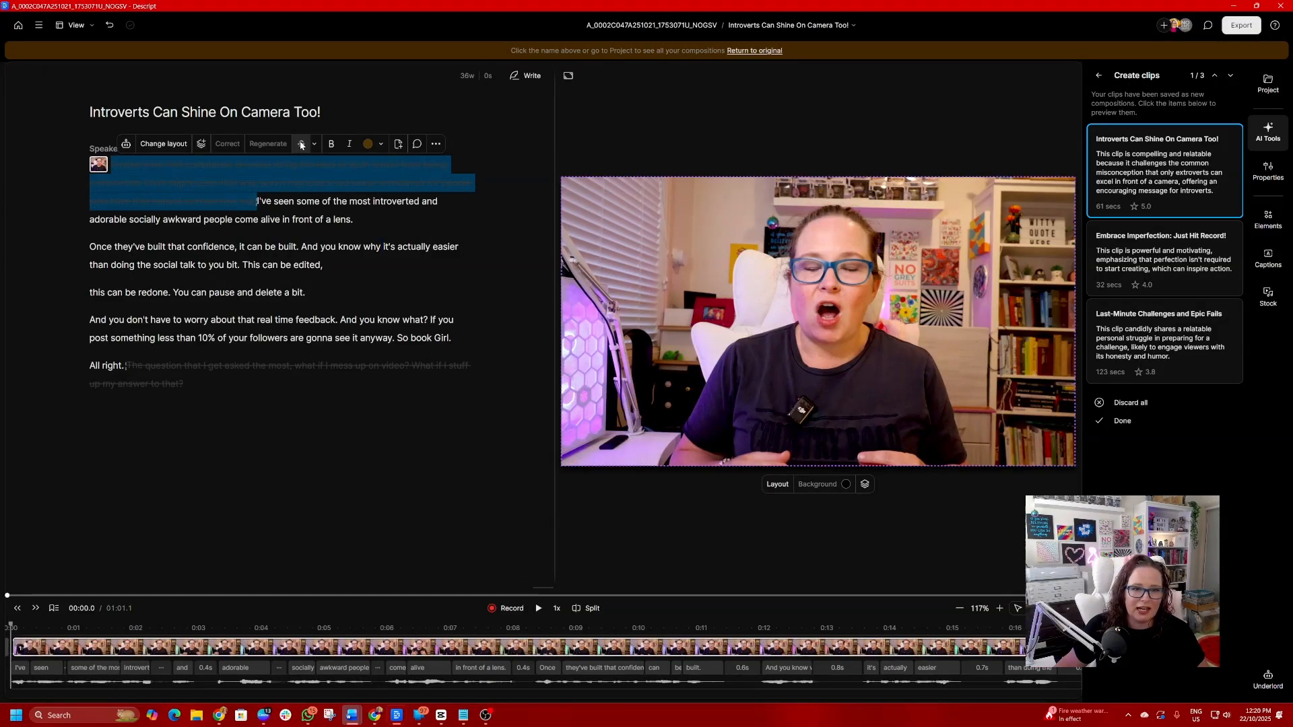
pyautogui.click(301, 145)
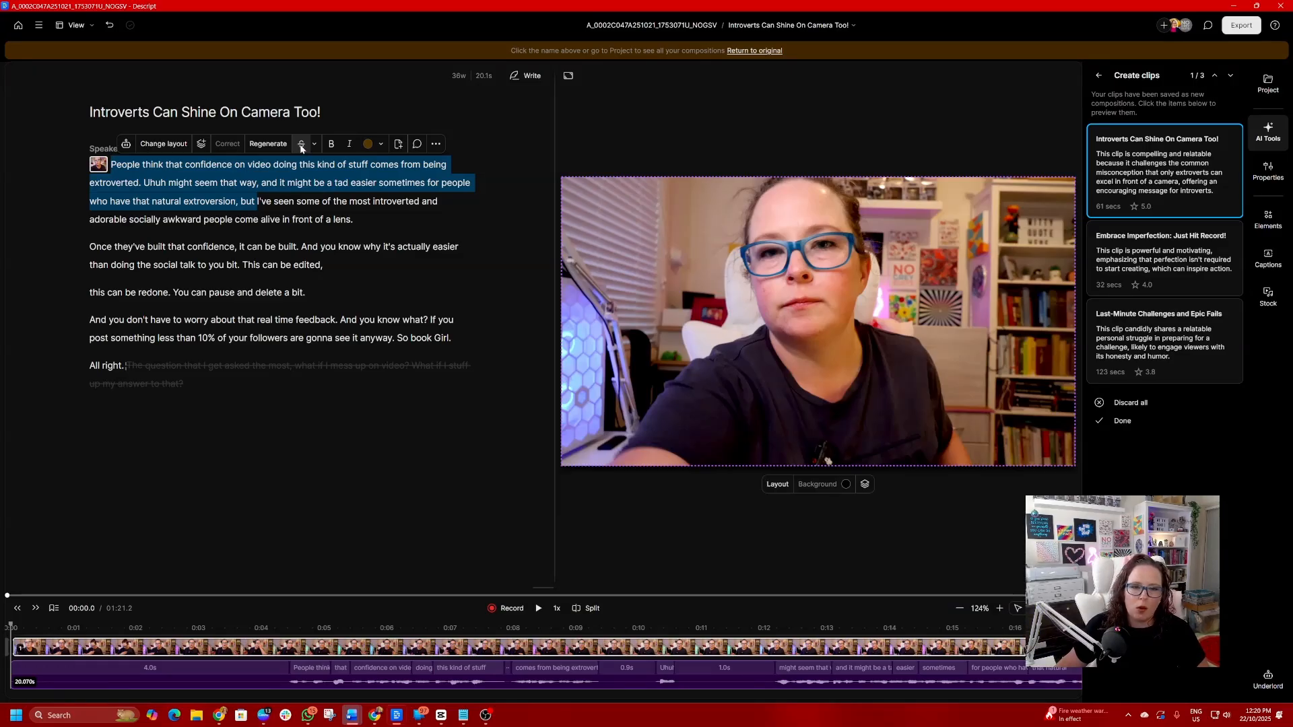
pyautogui.click(301, 145)
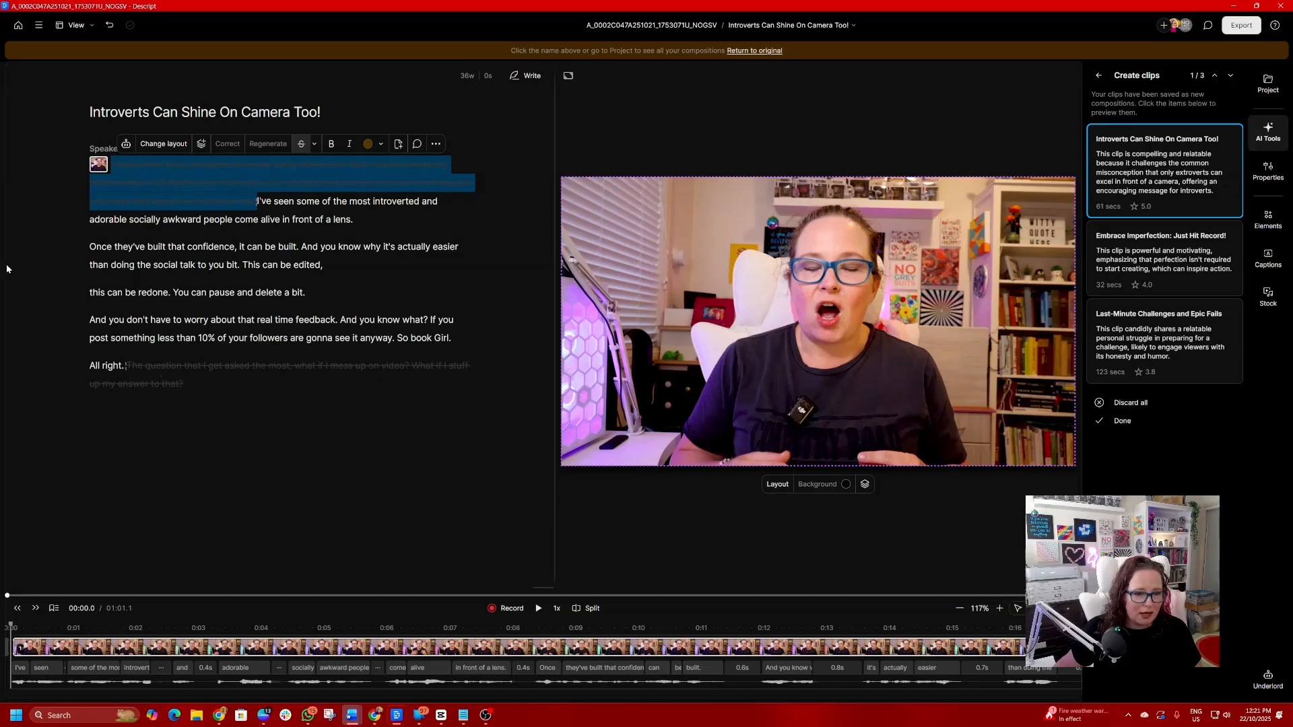
# - Play the clip's ending around "gonna see it anyway. So book Girl." to compare the speech with the transcript
pyautogui.click(337, 339)
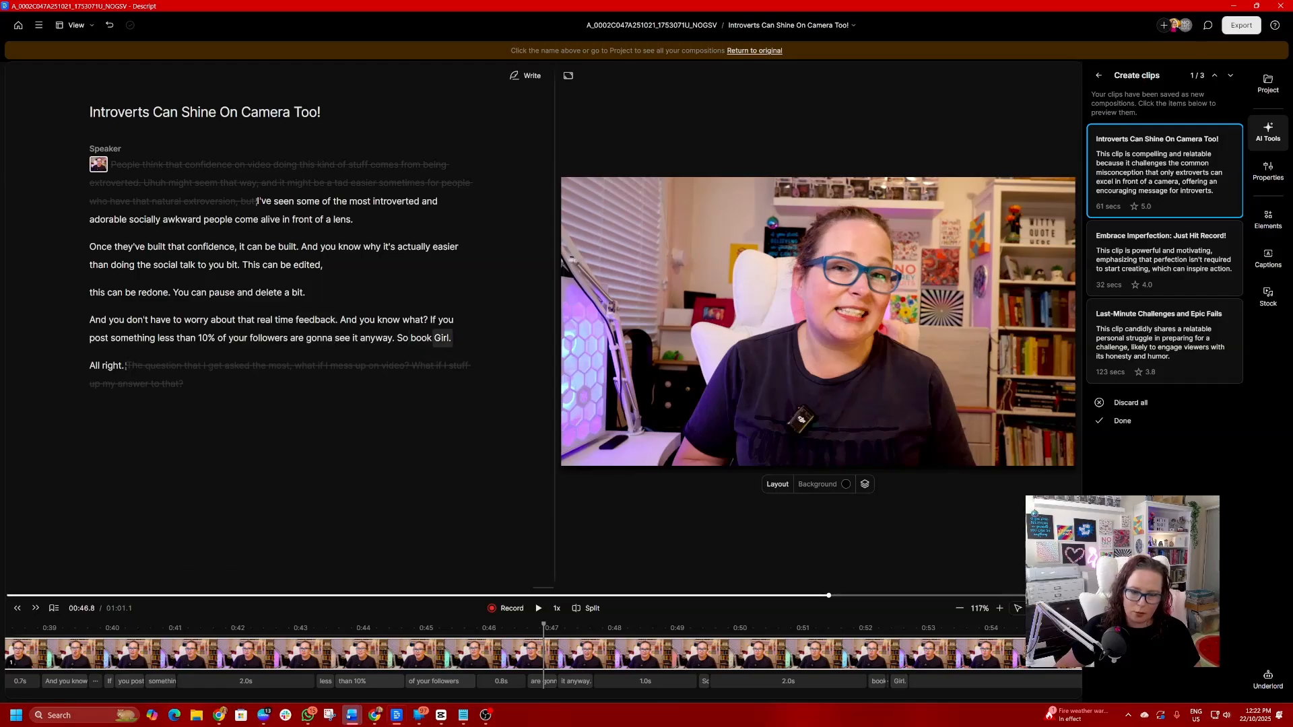
pyautogui.click(354, 339)
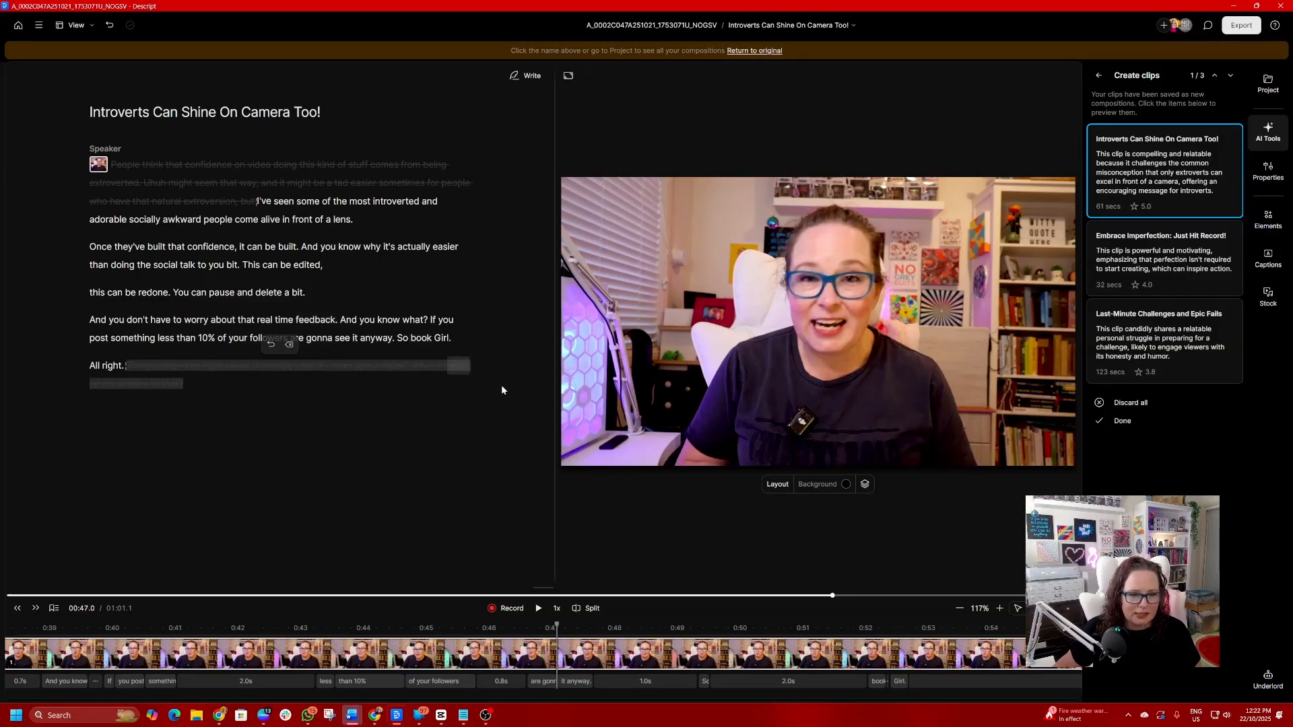
pyautogui.click(539, 609)
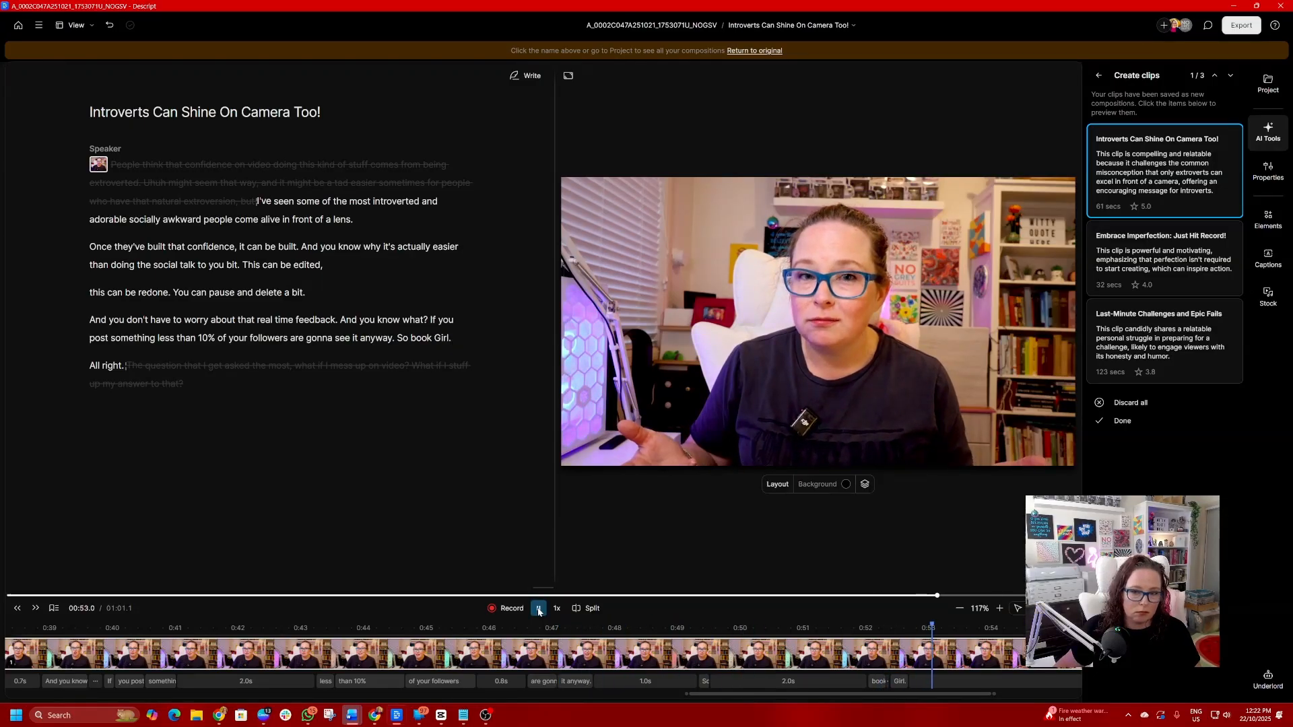
pyautogui.click(539, 610)
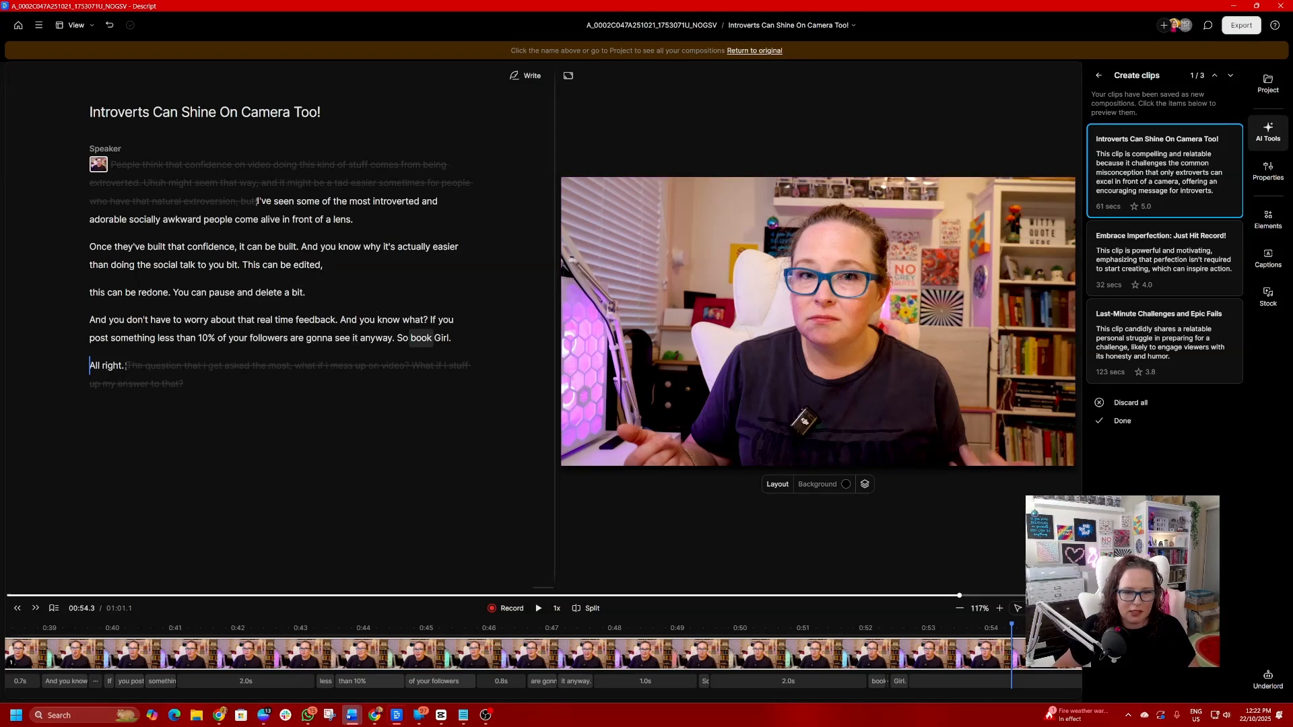
# - Correct the transcript words "book Girl." to "what could go wrong?" and play the corrected passage
pyautogui.moveTo(452, 338); pyautogui.dragTo(413, 340)
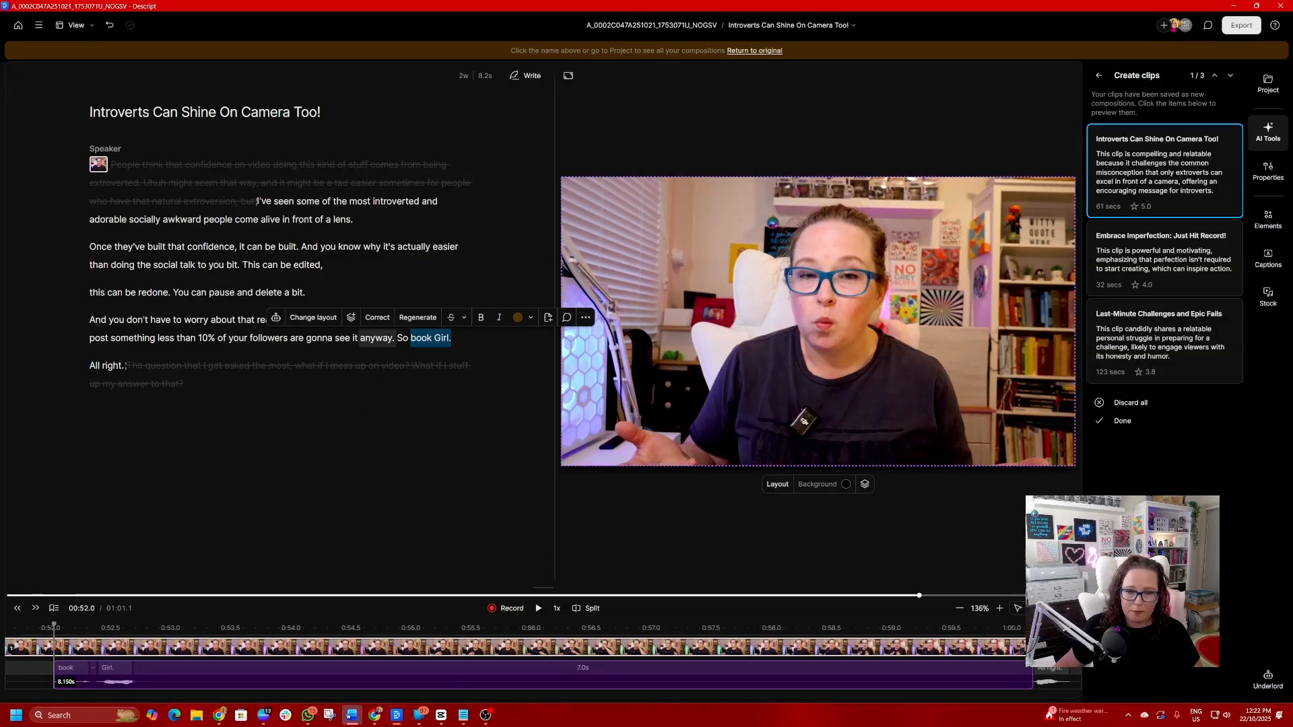
pyautogui.click(375, 322)
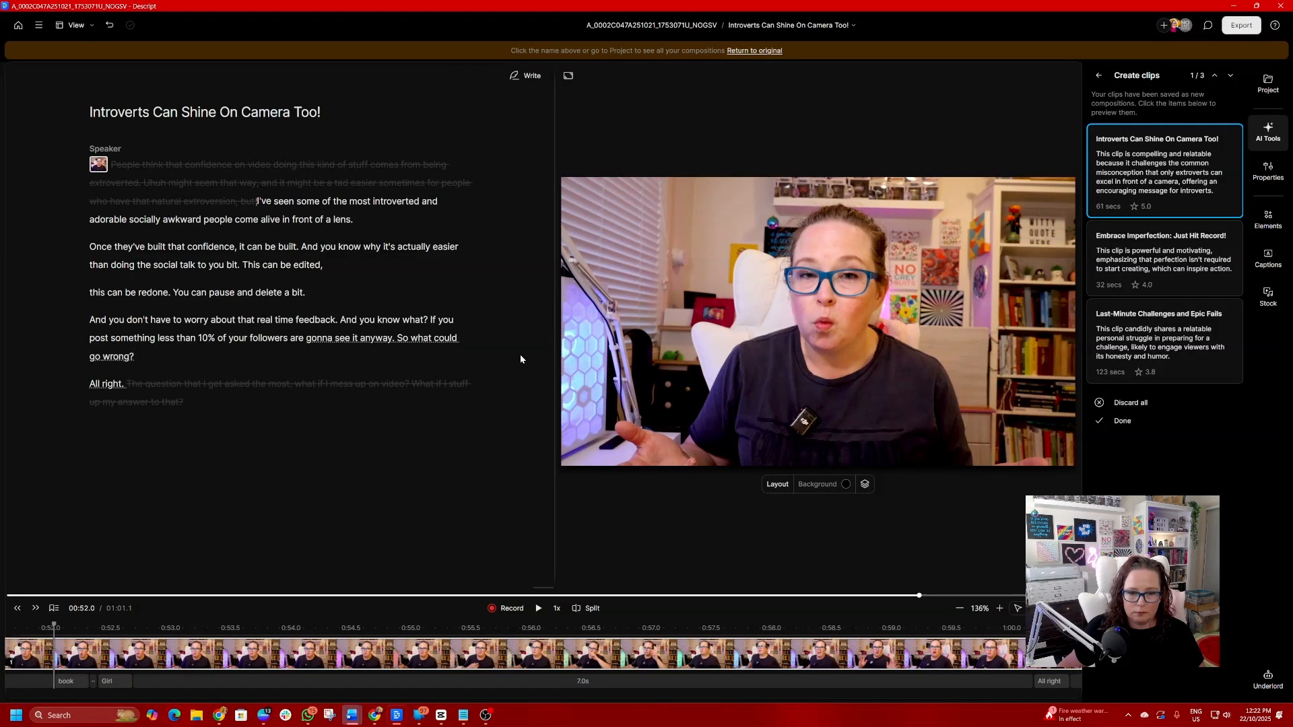
pyautogui.click(412, 338)
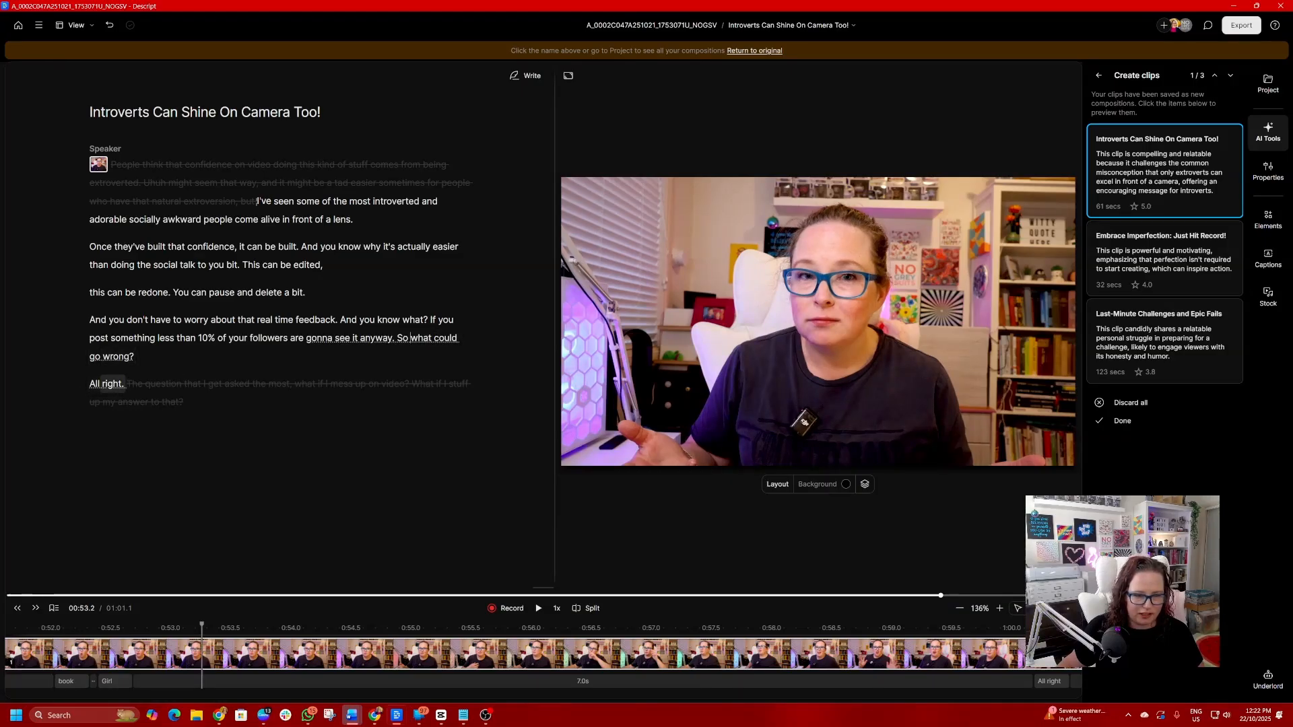
pyautogui.press('space')
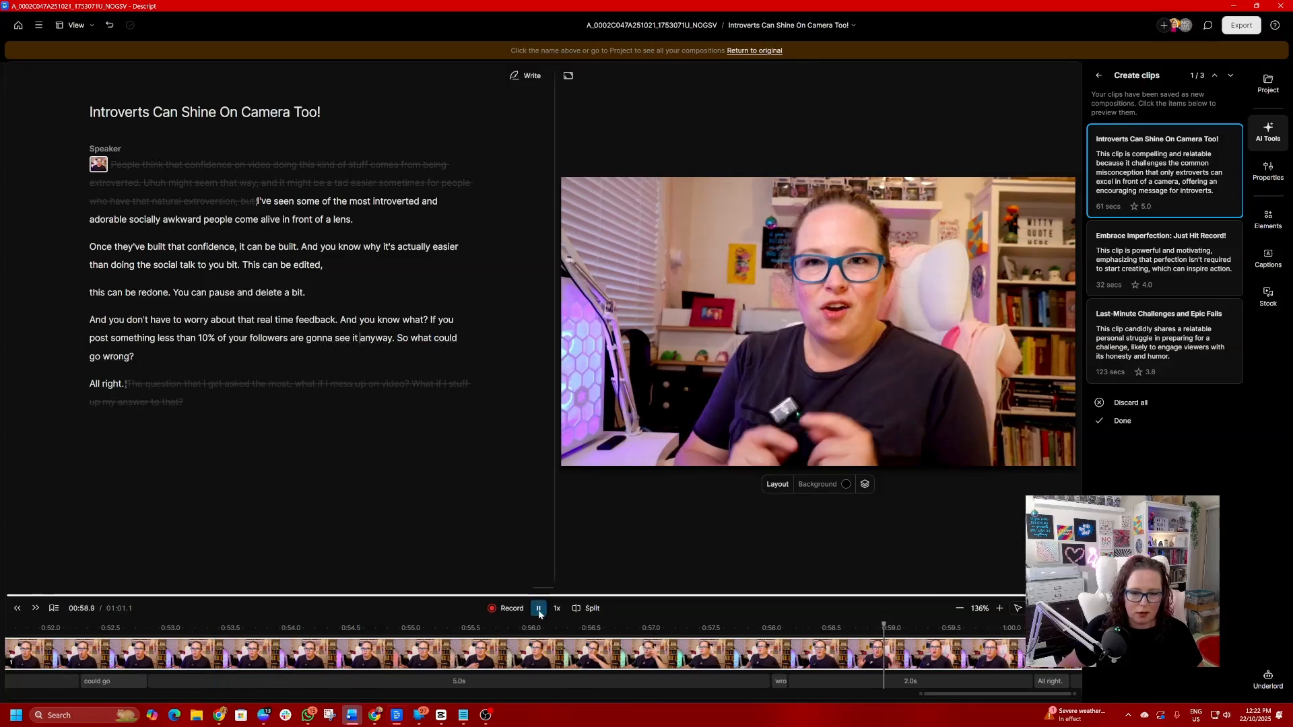
pyautogui.press('space')
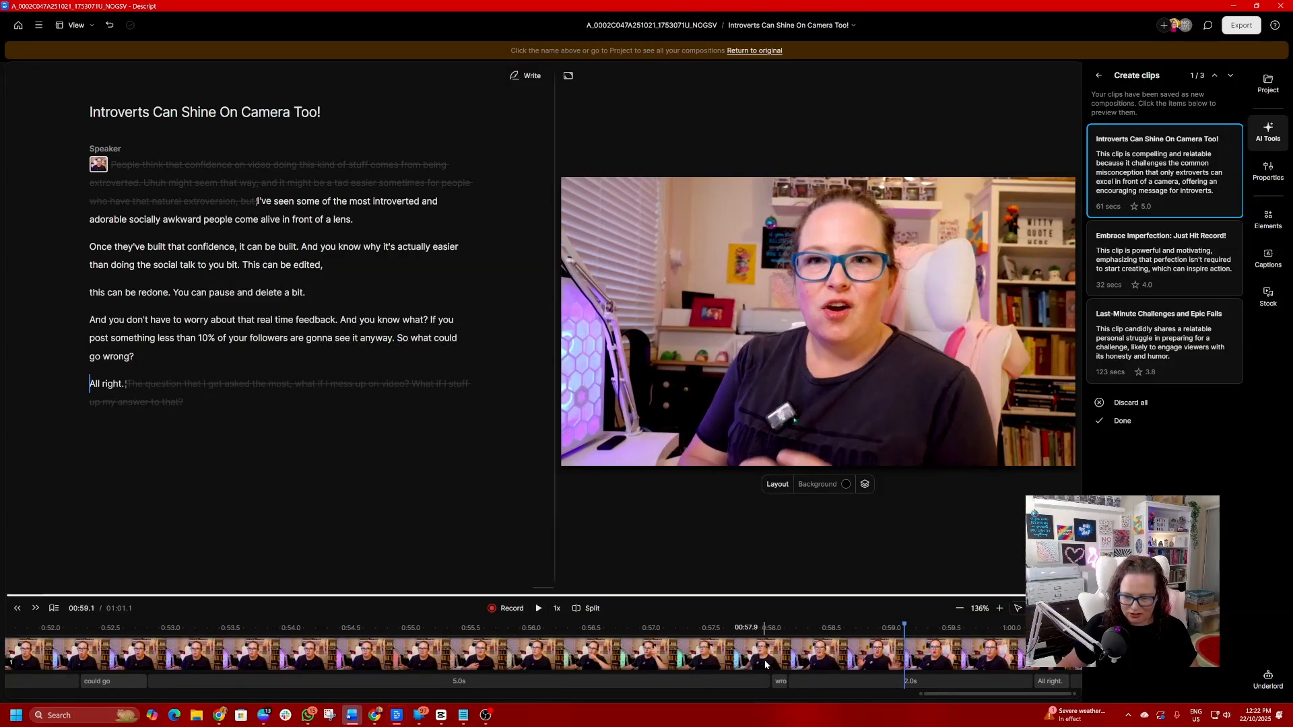
# - Delete the closing "All right." together with the struck-through question after it from the end of the clip
pyautogui.scroll(-3, 694, 667)
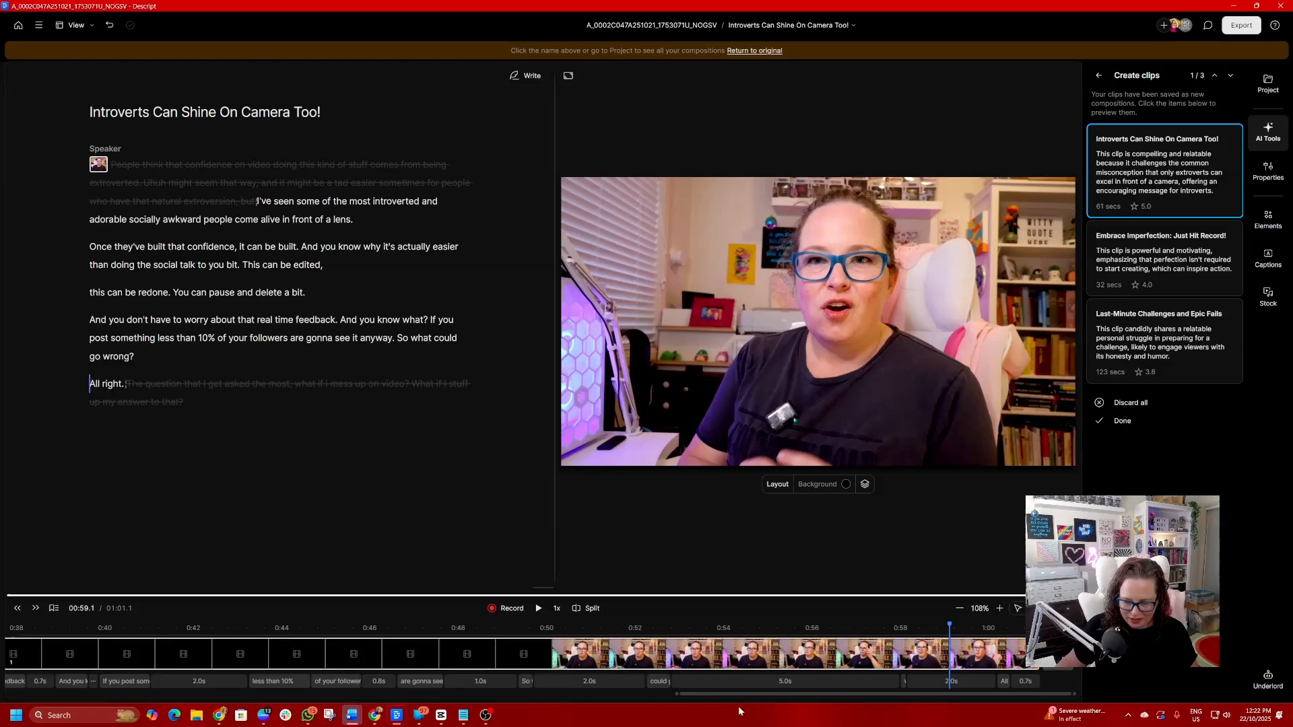
pyautogui.click(1024, 683)
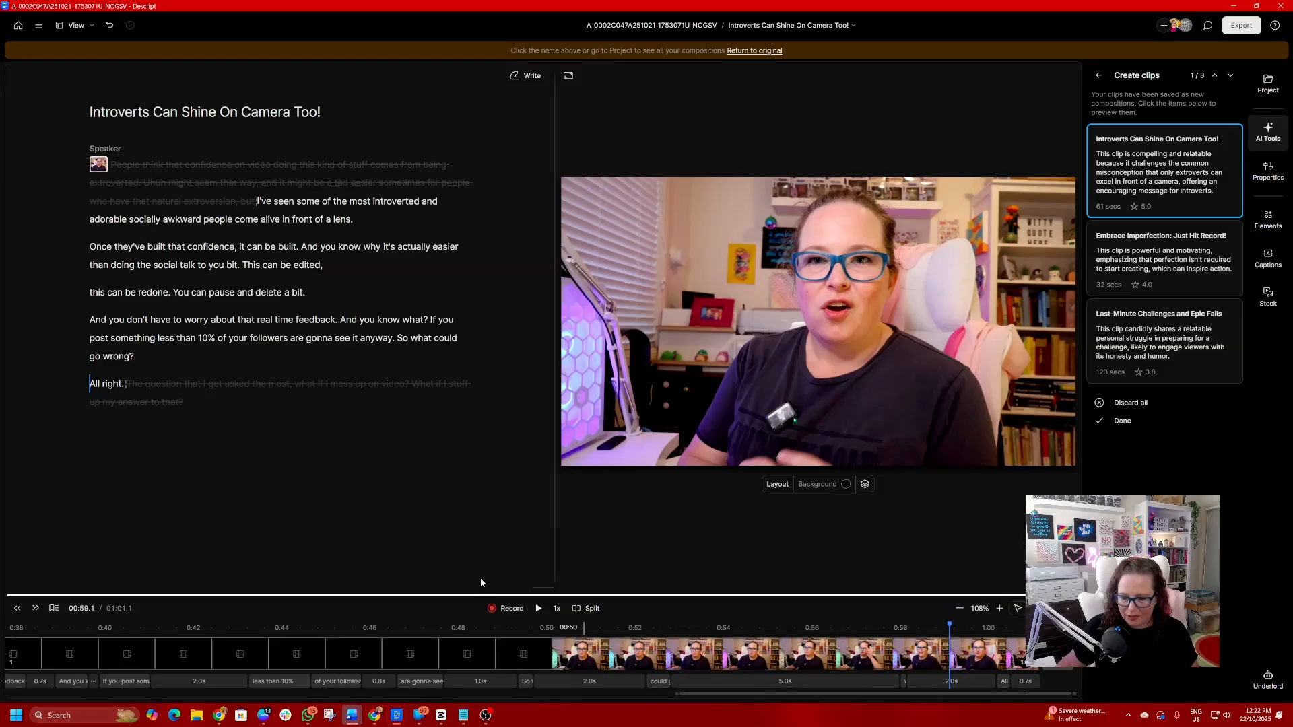
pyautogui.moveTo(161, 384); pyautogui.dragTo(232, 416)
pyautogui.click(176, 358)
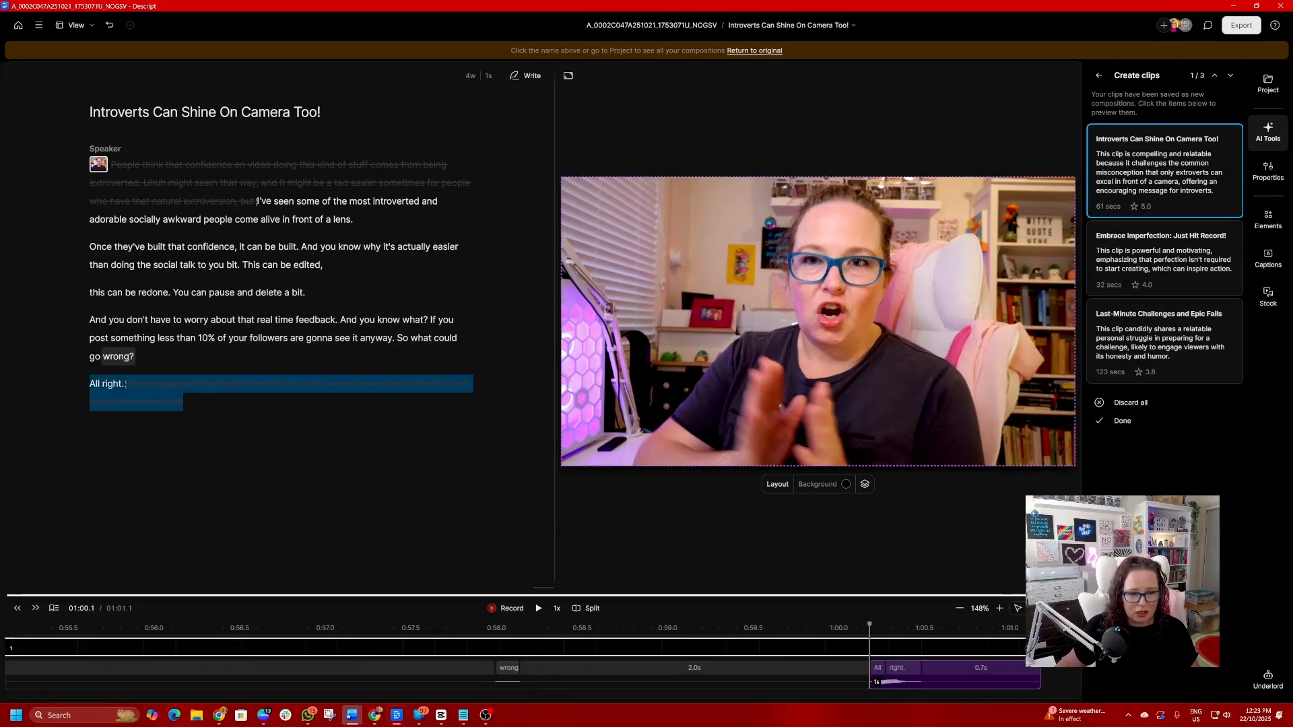
pyautogui.press('Delete')
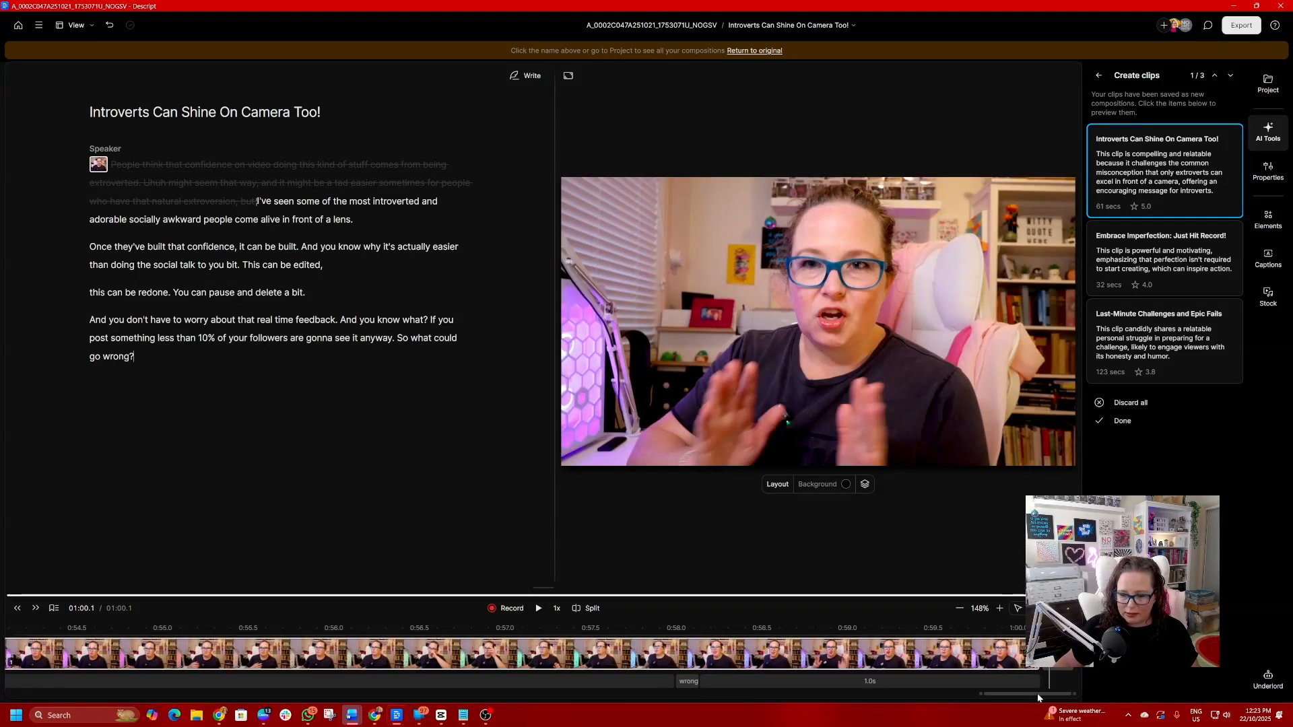
pyautogui.moveTo(1037, 693); pyautogui.dragTo(5, 688)
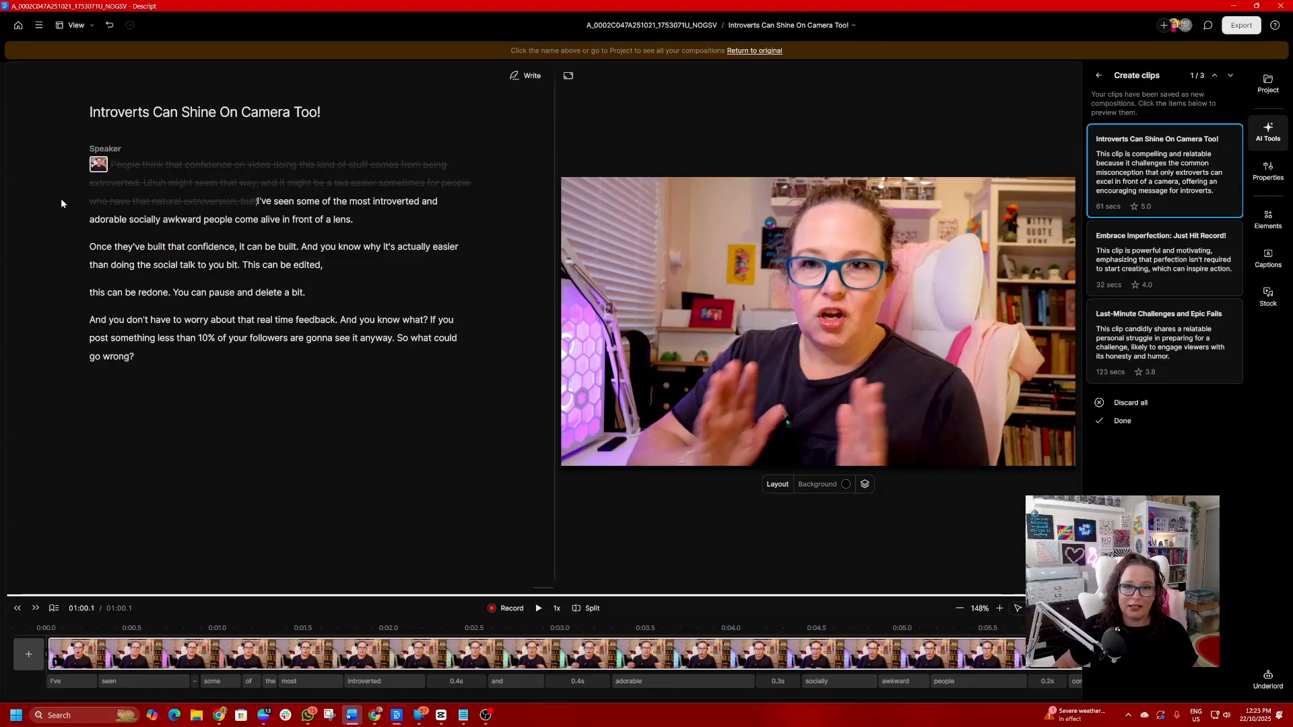
# - Finish the clip creation and keep the three generated clips as compositions
pyautogui.click(256, 201)
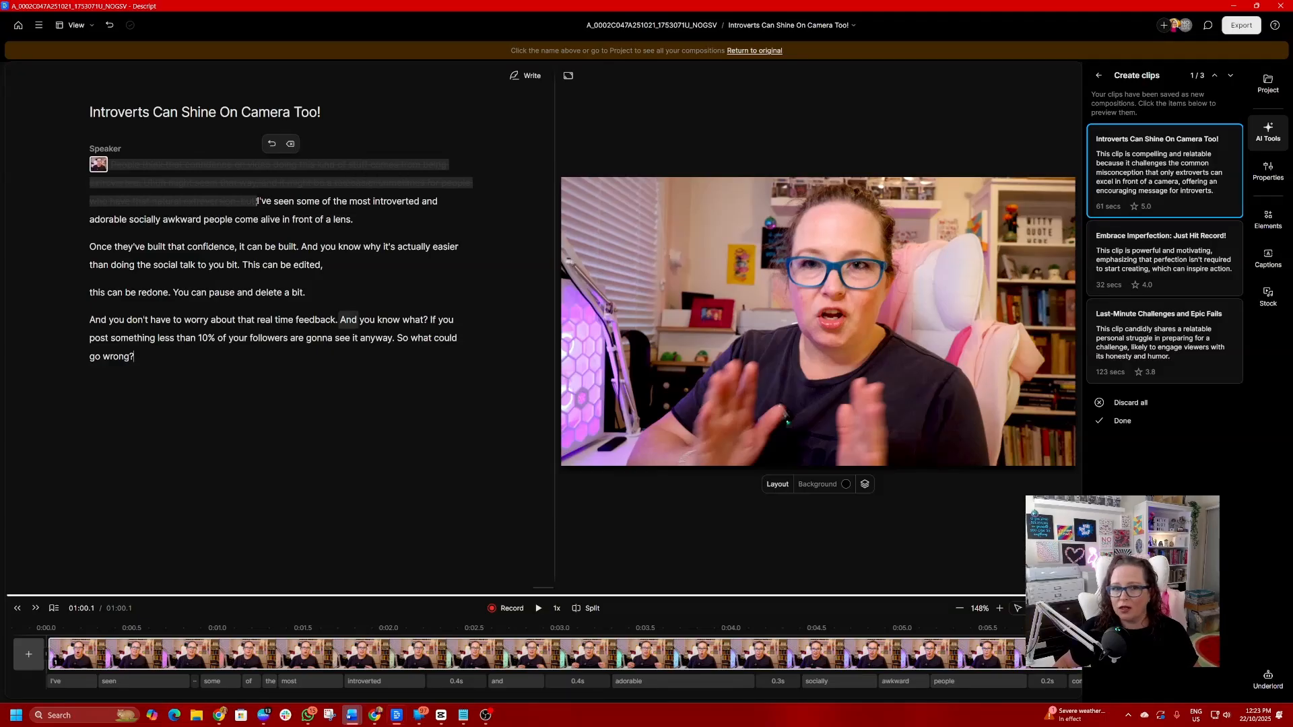
pyautogui.click(488, 313)
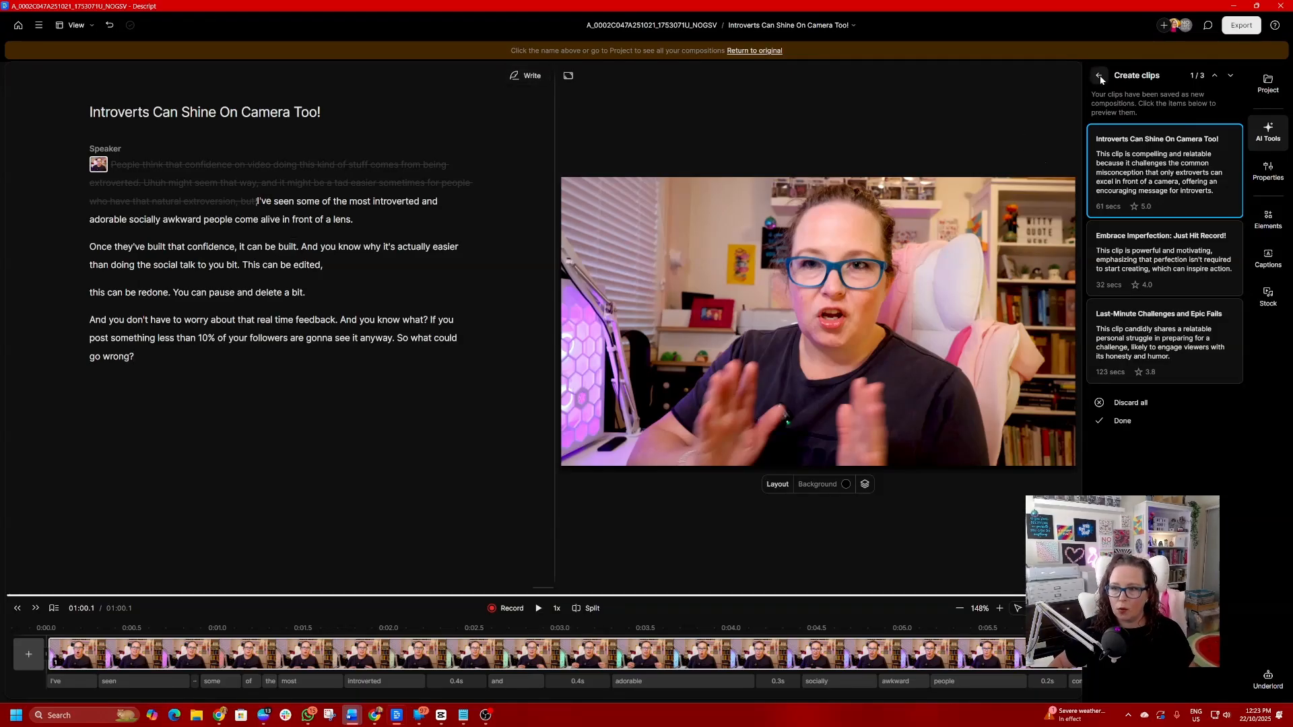
pyautogui.click(1119, 421)
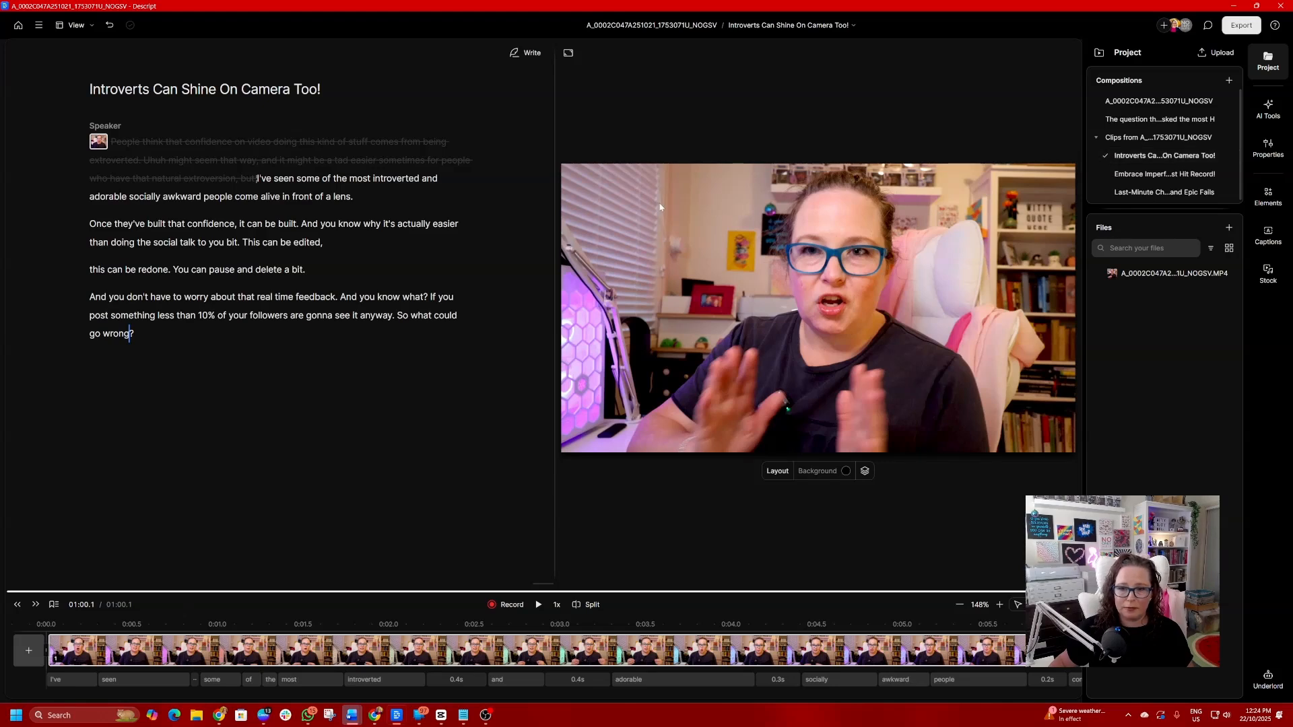
# - Change the clip's aspect ratio to Portrait 9:16 and show the frame at about 2 seconds
pyautogui.click(568, 54)
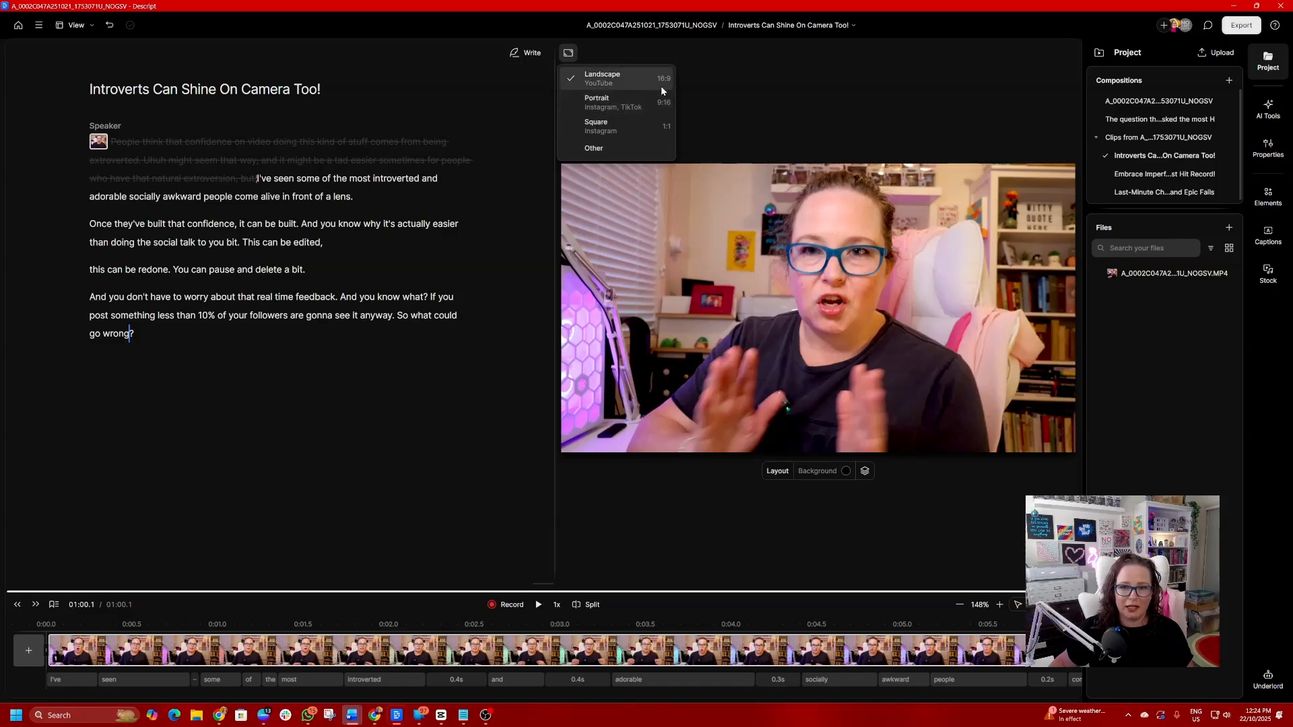
pyautogui.click(647, 103)
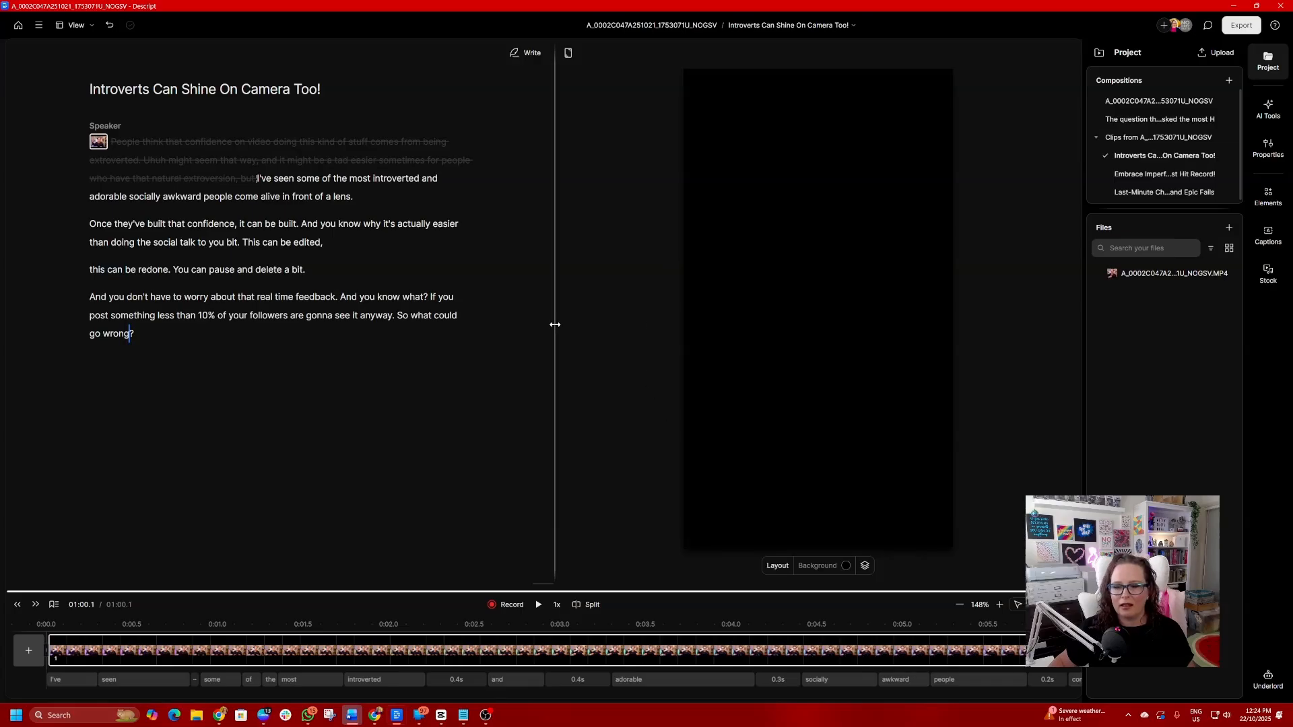
pyautogui.click(423, 649)
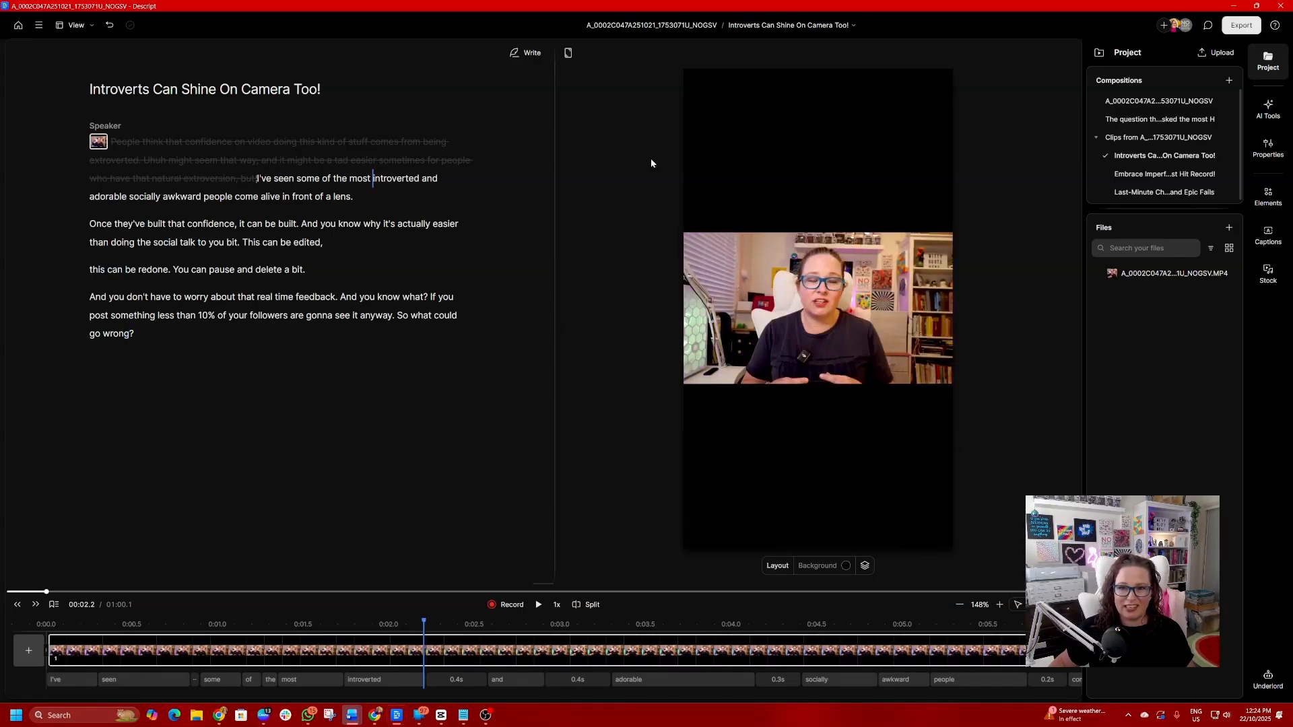
# - Make the video layer fill the portrait scene and shift it slightly to centre the speaker
pyautogui.click(711, 237)
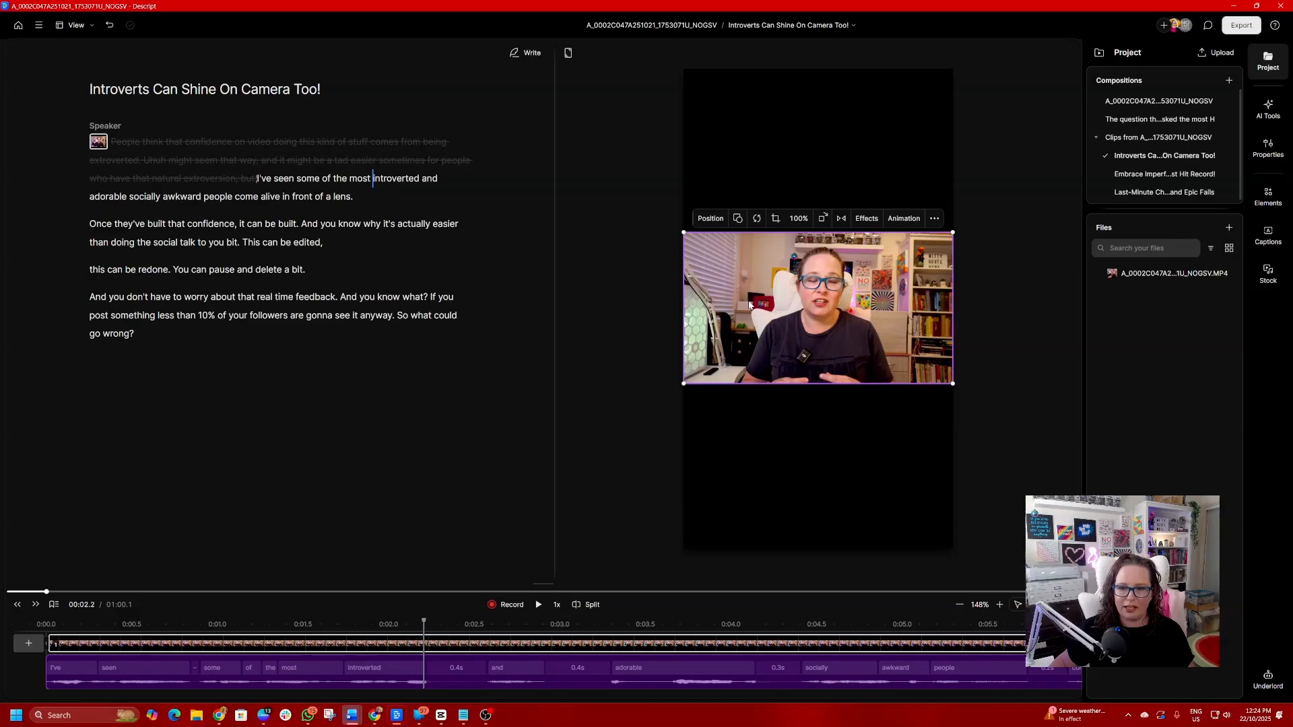
pyautogui.click(712, 220)
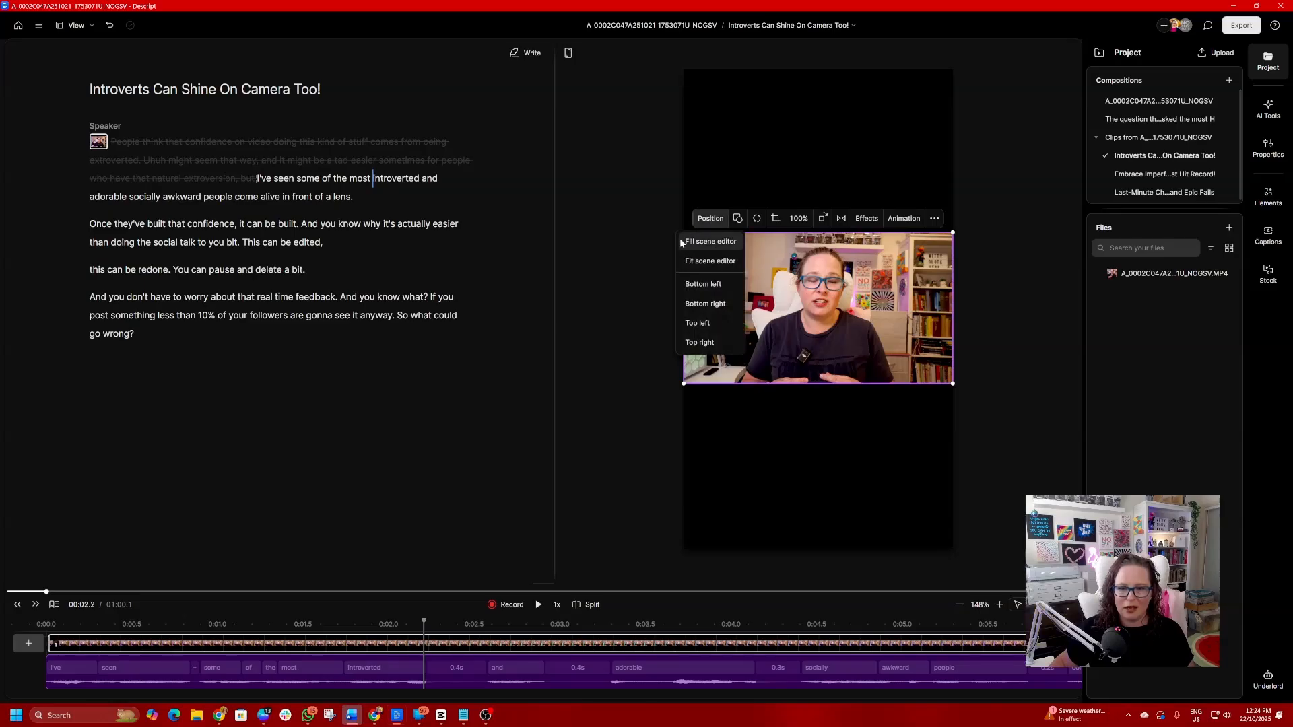
pyautogui.click(711, 242)
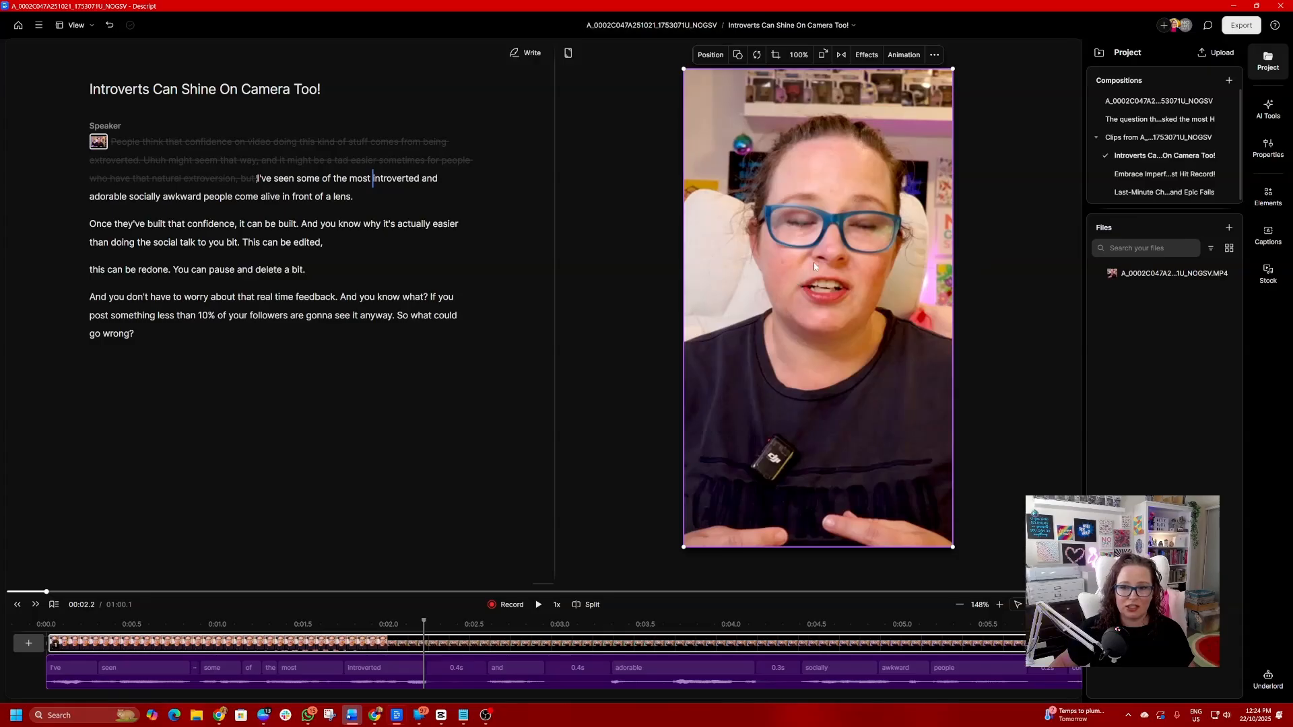
pyautogui.moveTo(835, 274)
pyautogui.mouseDown()
pyautogui.moveTo(794, 286)
pyautogui.moveTo(843, 290)
pyautogui.mouseUp()
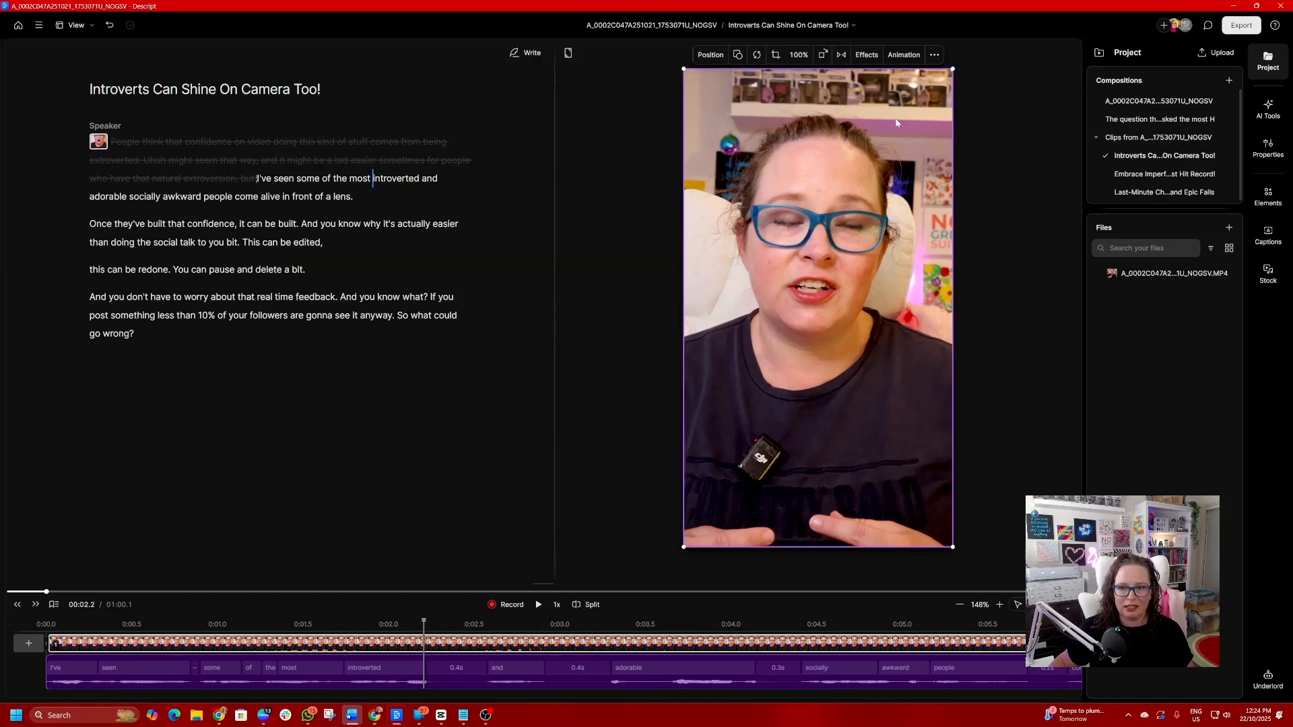
# - Check the portrait framing at other points in the clip and return to its start
pyautogui.click(301, 270)
pyautogui.click(443, 297)
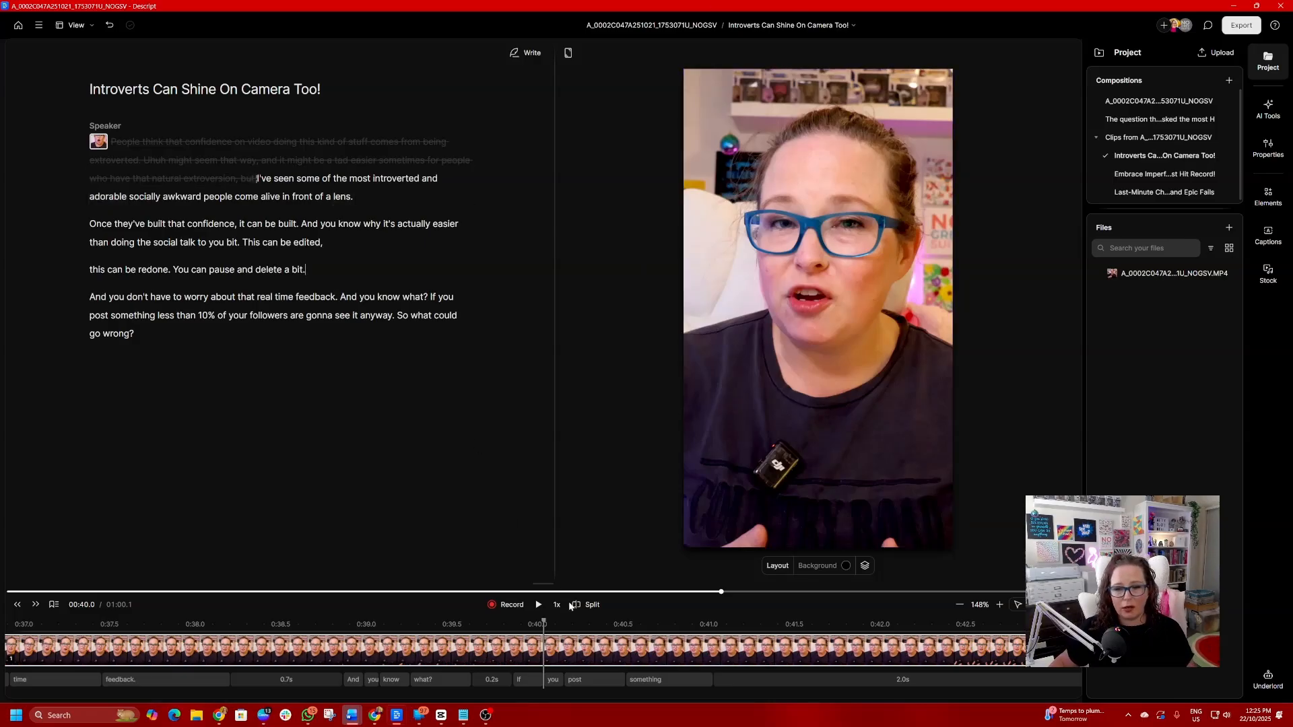
pyautogui.click(18, 604)
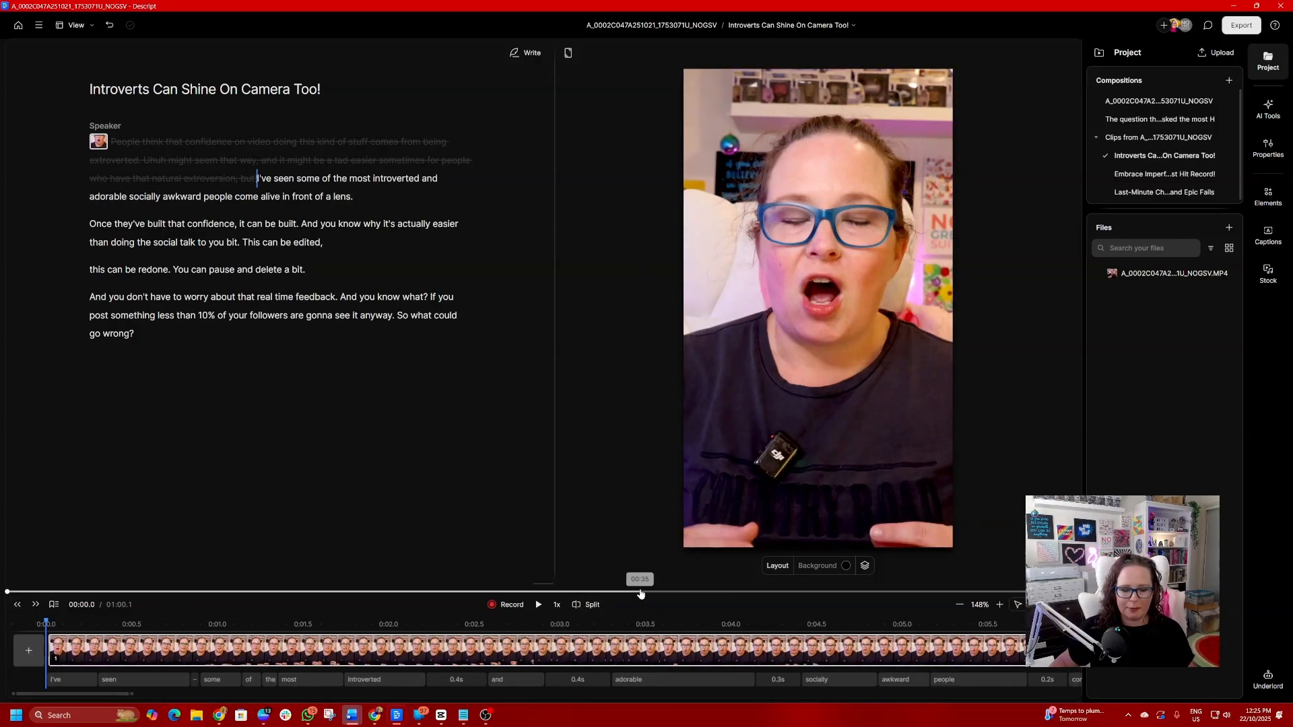
# - Apply the Studio Sound enhancement to the clip's audio
pyautogui.click(1268, 109)
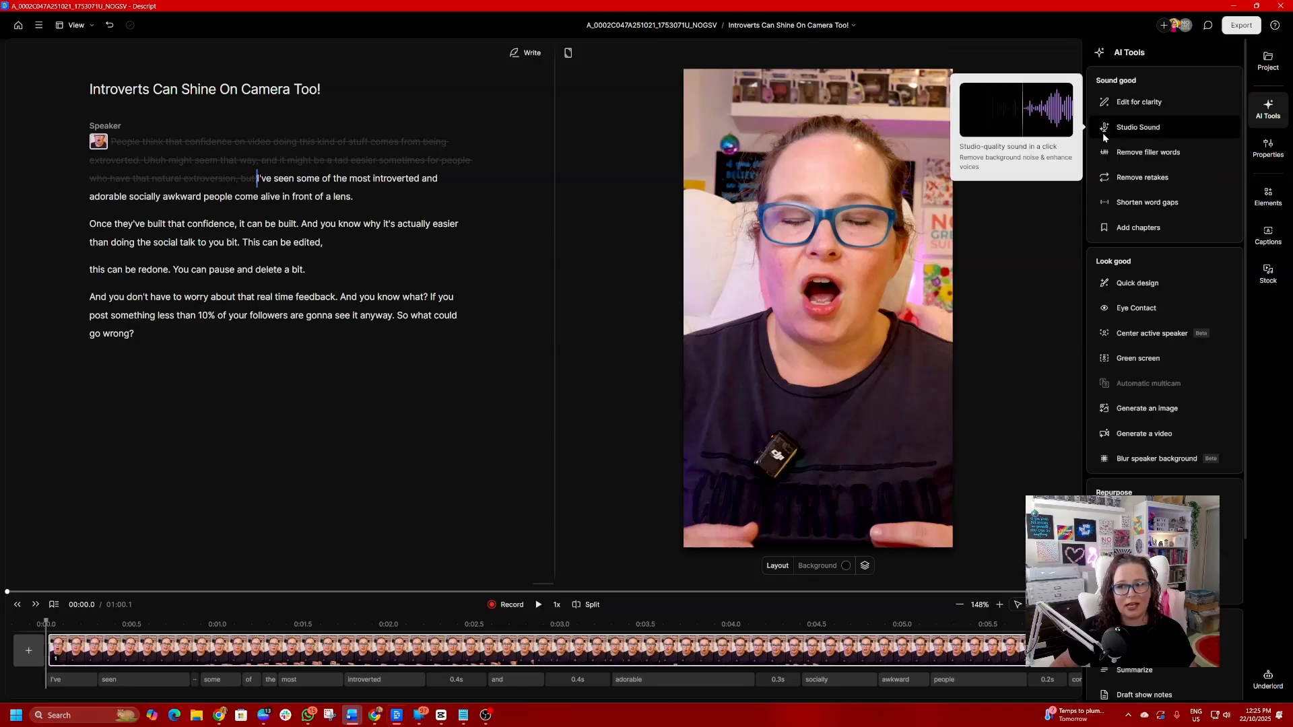
pyautogui.click(1158, 132)
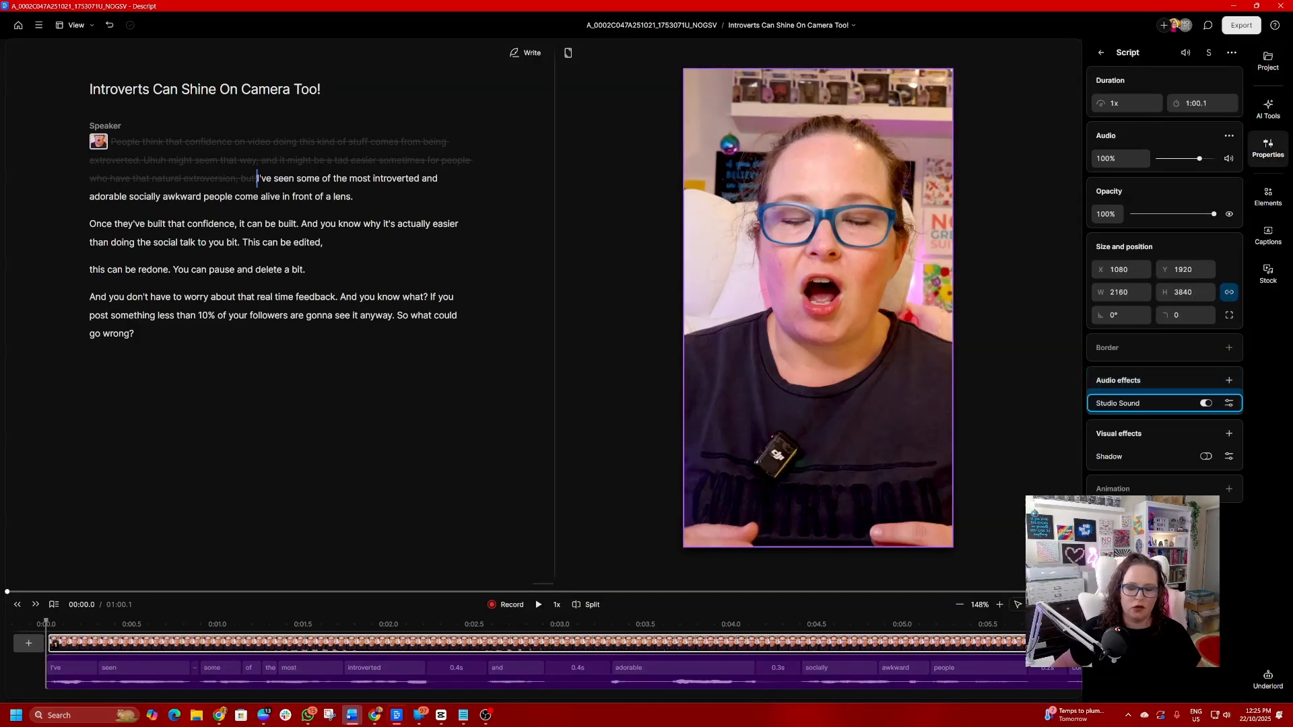
pyautogui.click(1230, 382)
pyautogui.moveTo(1209, 411)
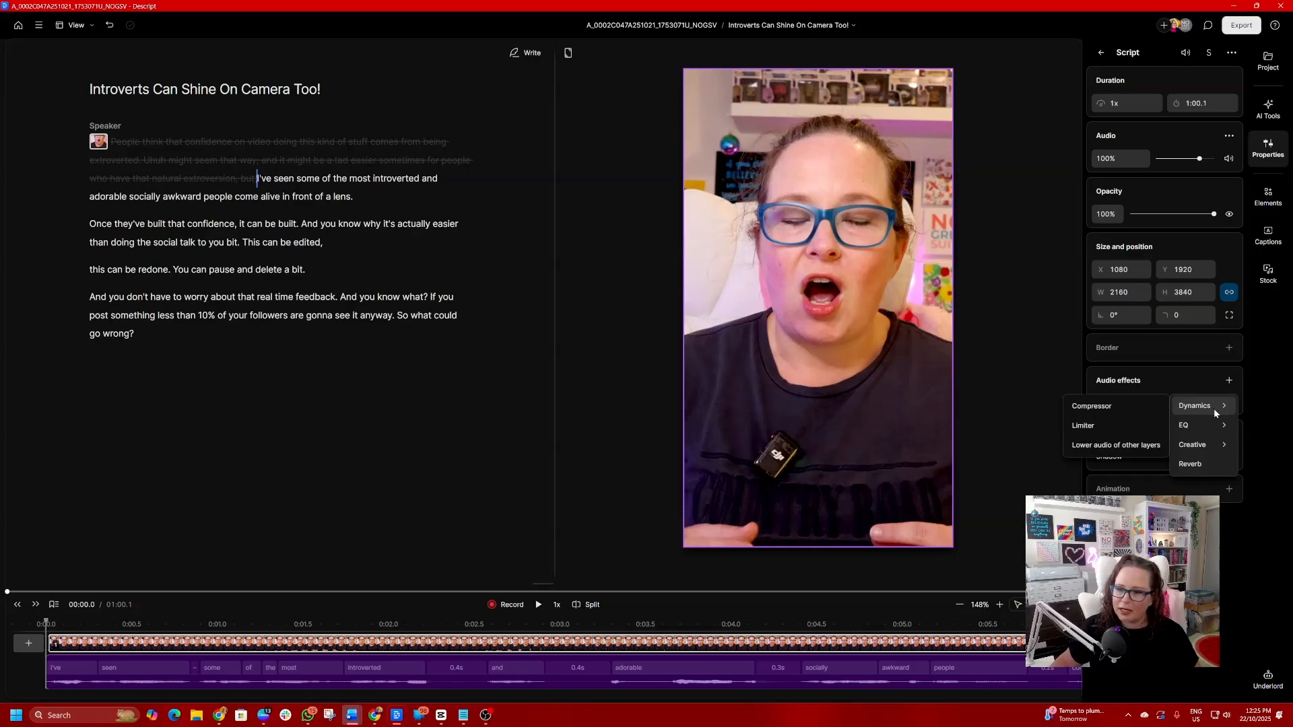
pyautogui.moveTo(1220, 439)
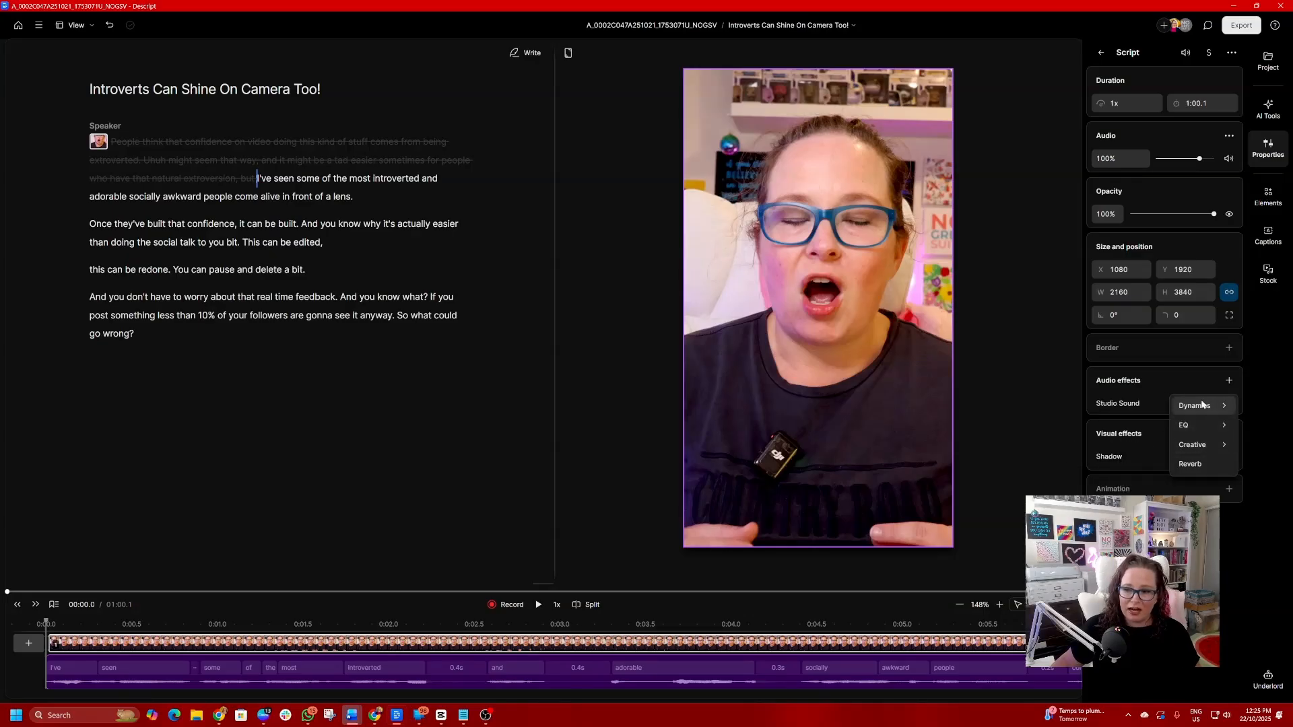
pyautogui.click(1109, 383)
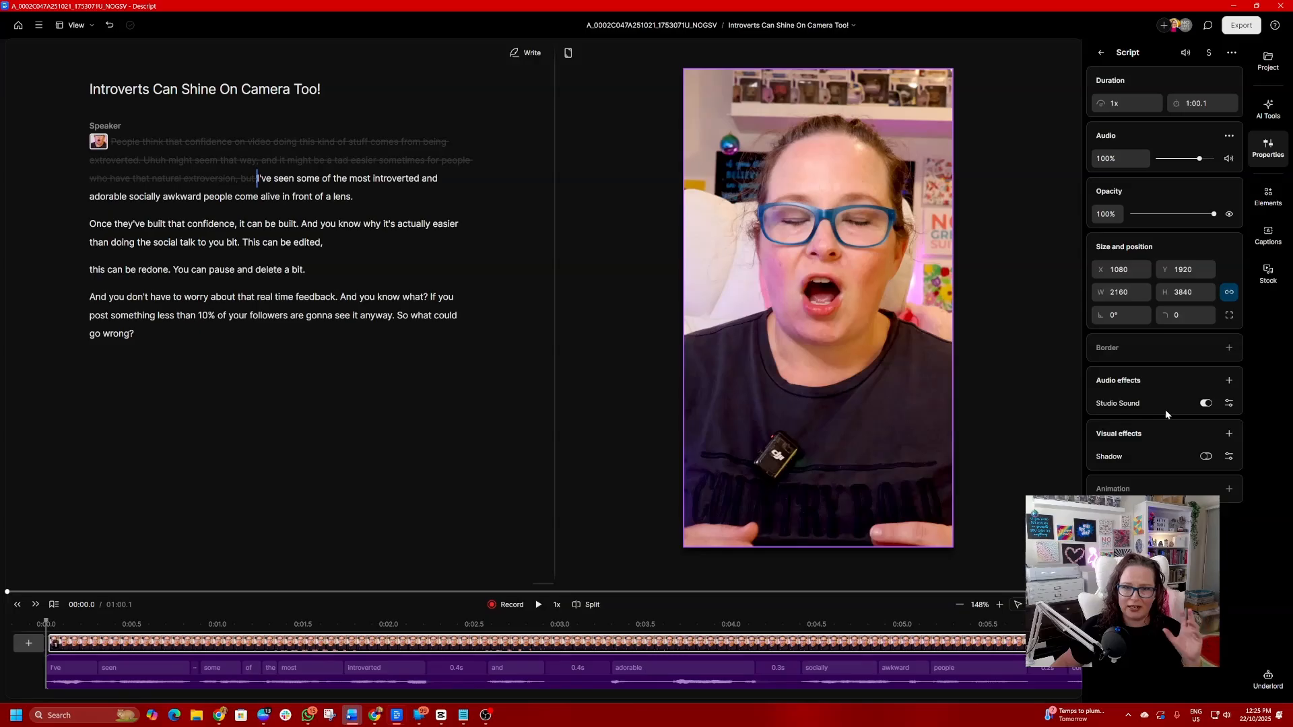
# - Set the Studio Sound intensity to 73%
pyautogui.click(1229, 403)
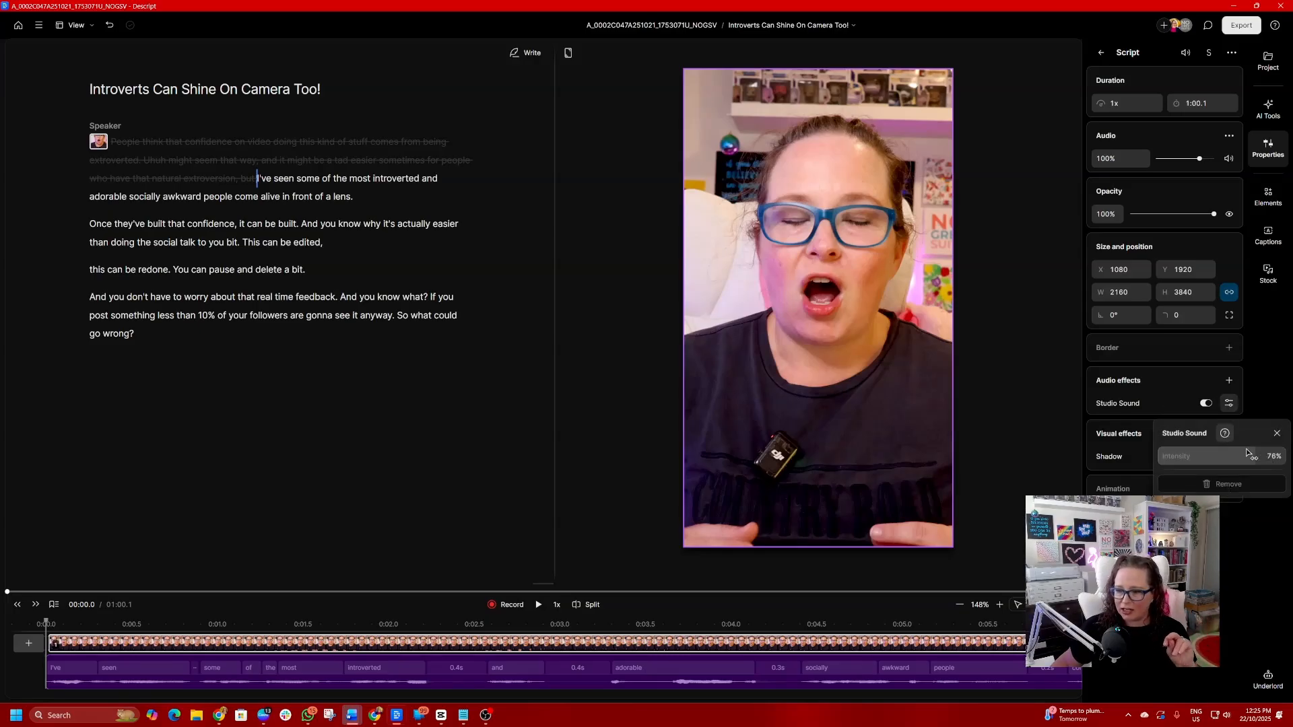
pyautogui.click(1254, 459)
pyautogui.moveTo(1258, 457); pyautogui.dragTo(1253, 458)
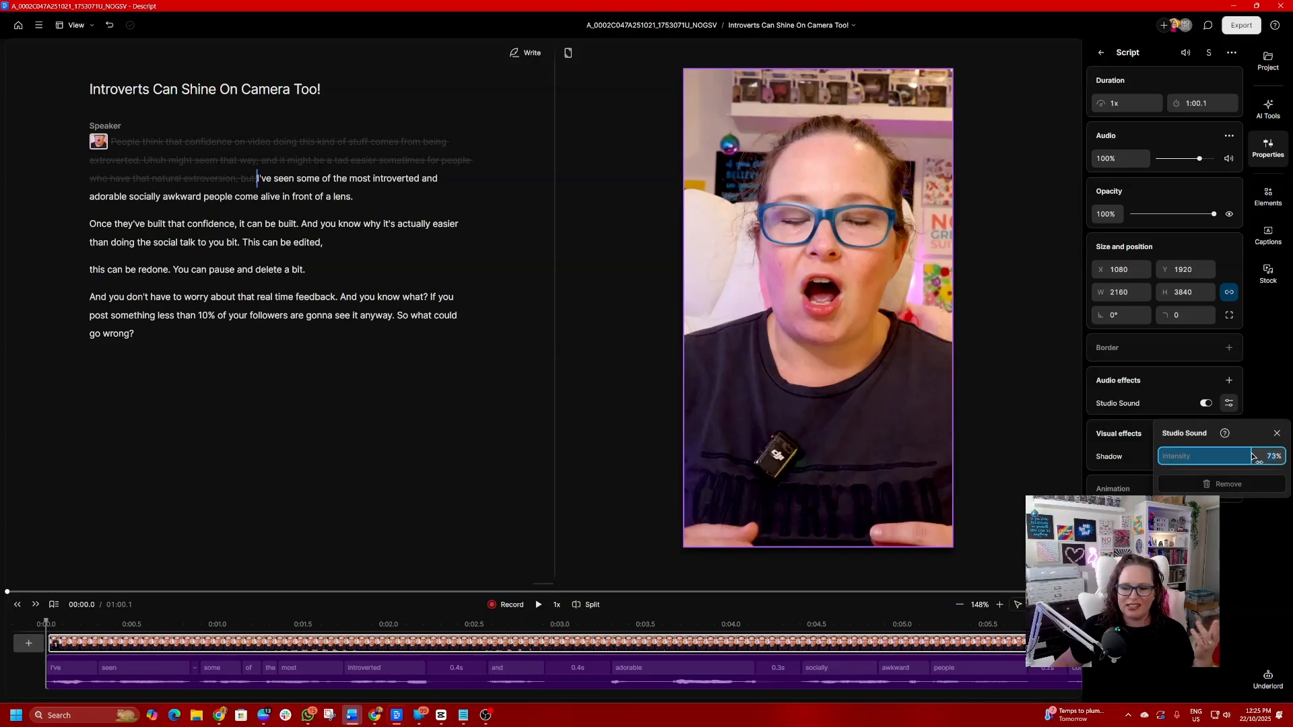
pyautogui.press('Escape')
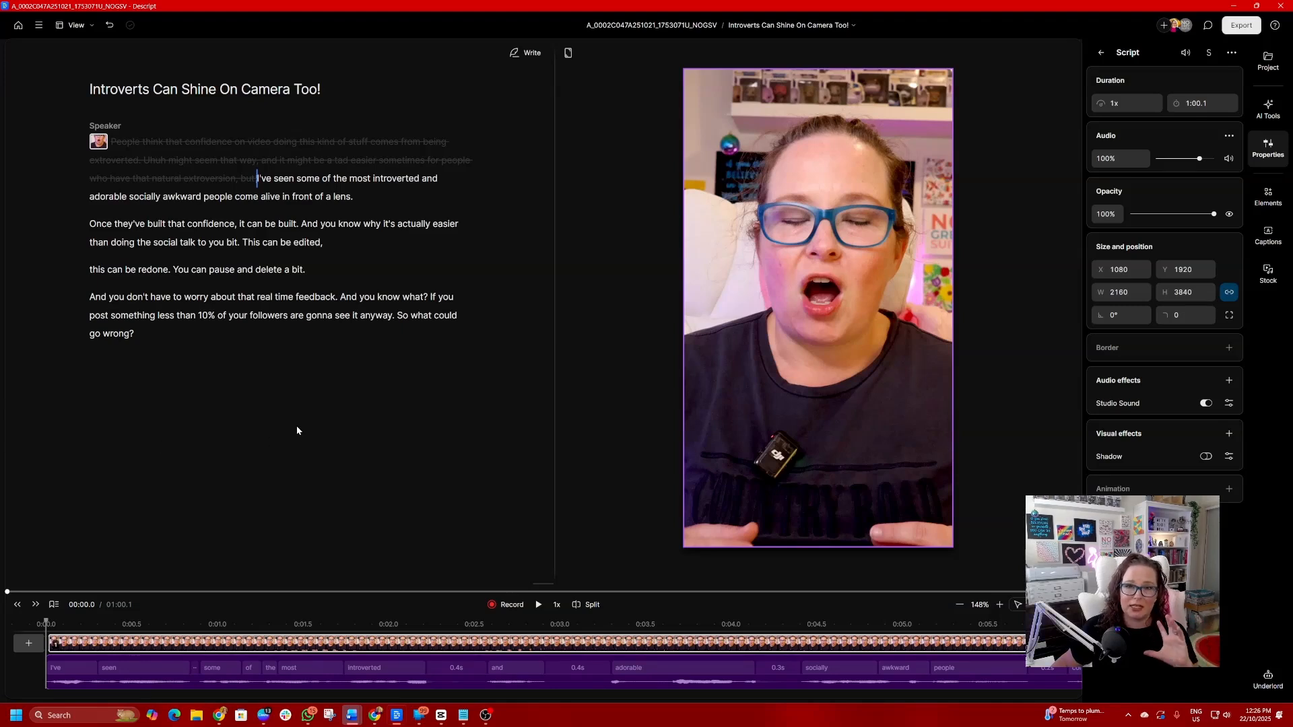
# - Play the clip's opening and correct the transcript word "adorable" to "adorably"
pyautogui.click(540, 605)
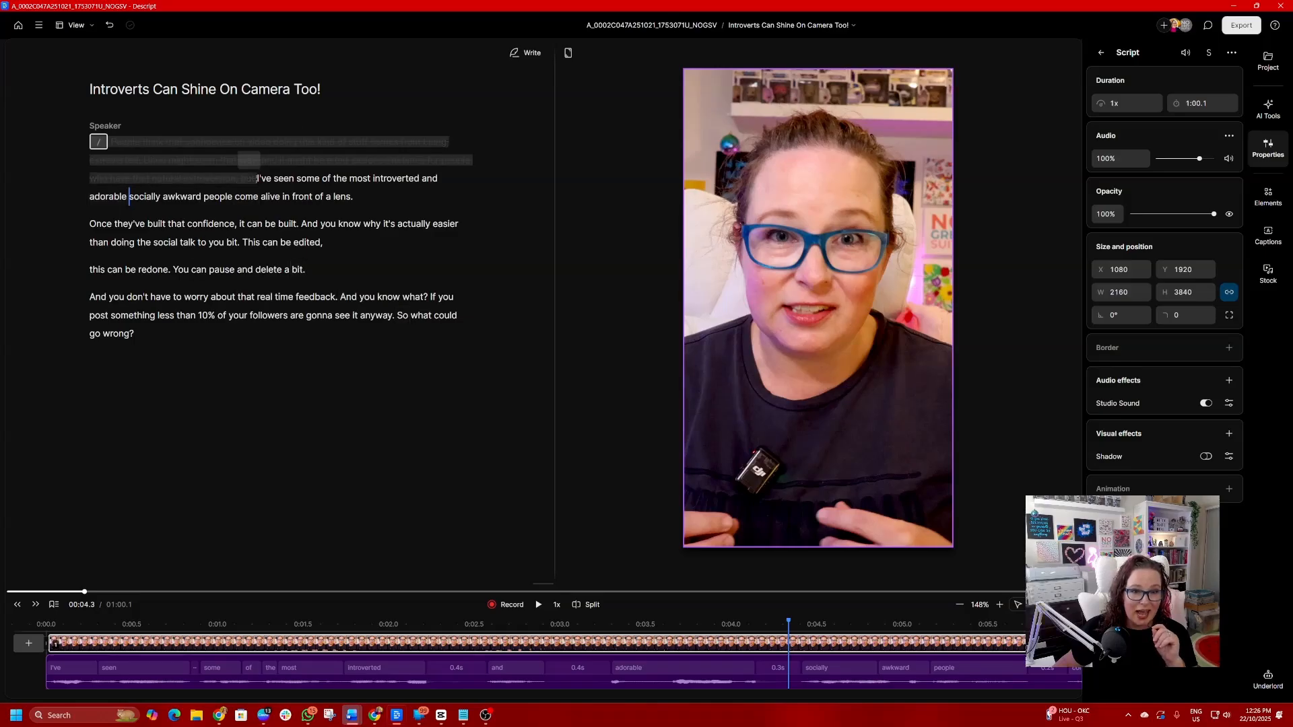
pyautogui.doubleClick(108, 196)
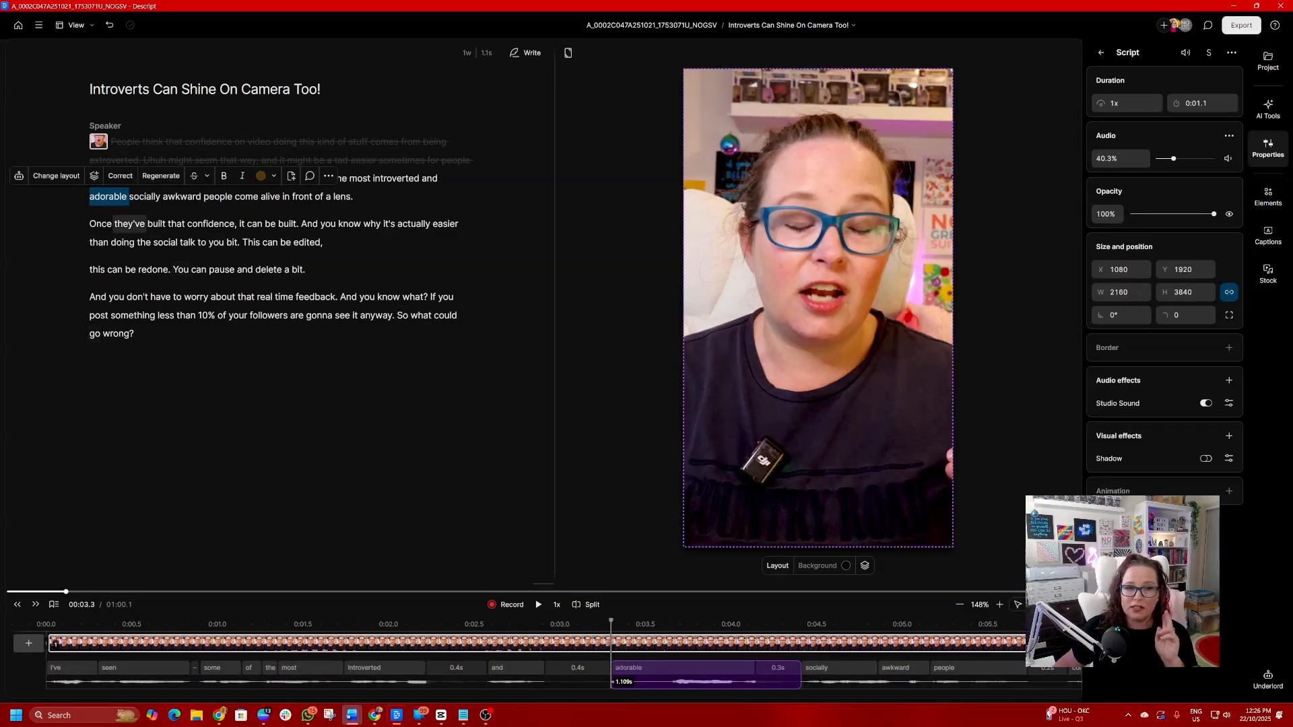
pyautogui.click(120, 176)
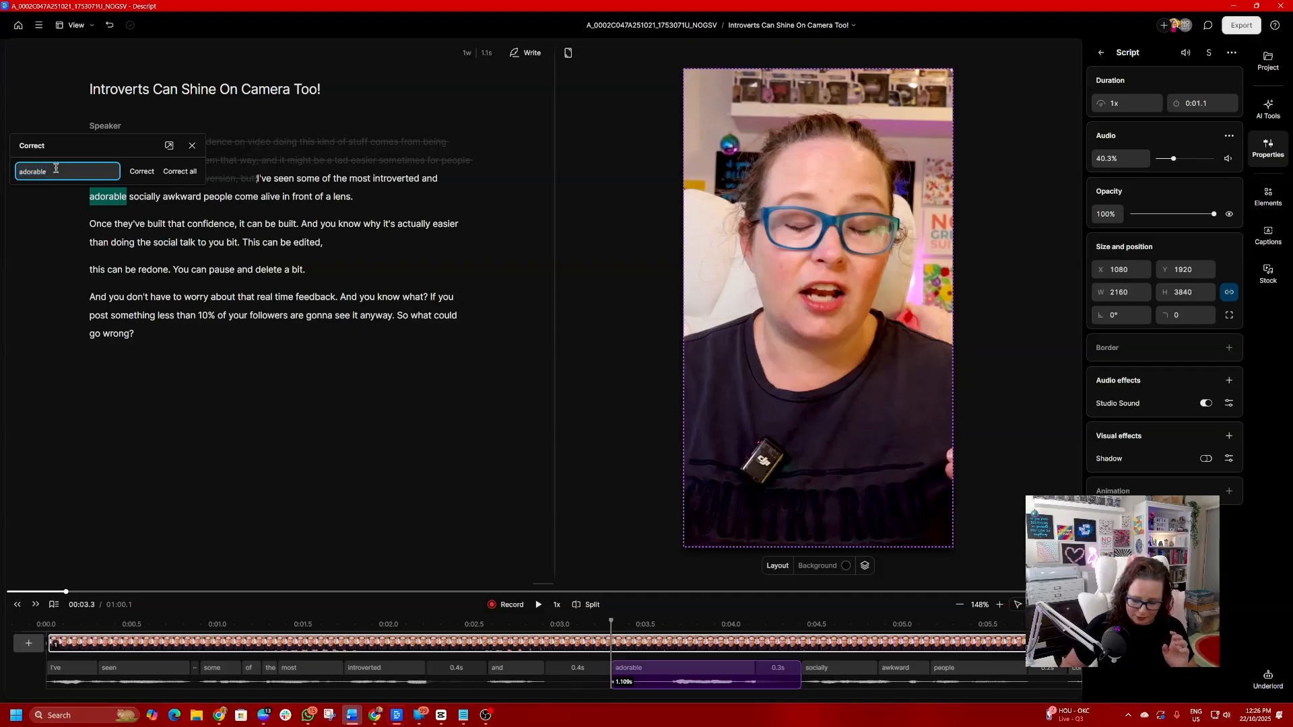
pyautogui.write('y')
pyautogui.click(141, 171)
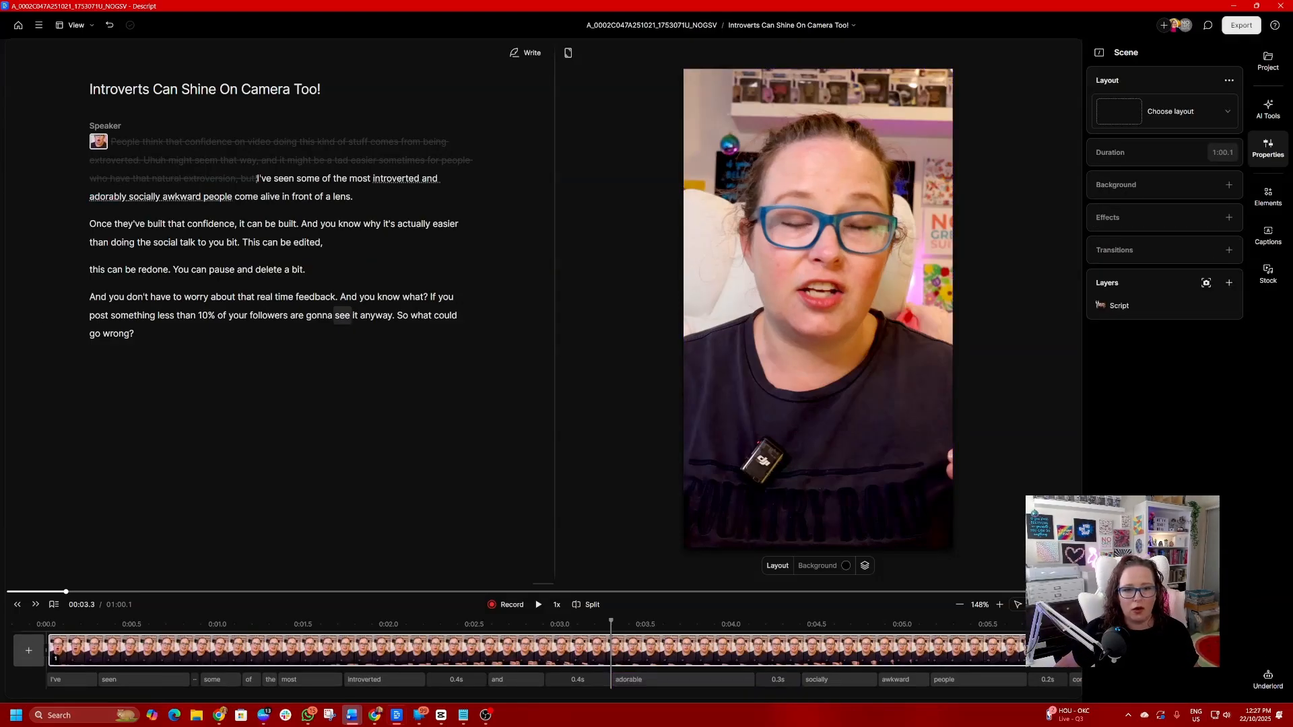
# - Examine the word "confidence" and the passages up to "delete a bit." in the transcript and on the timeline
pyautogui.click(209, 143)
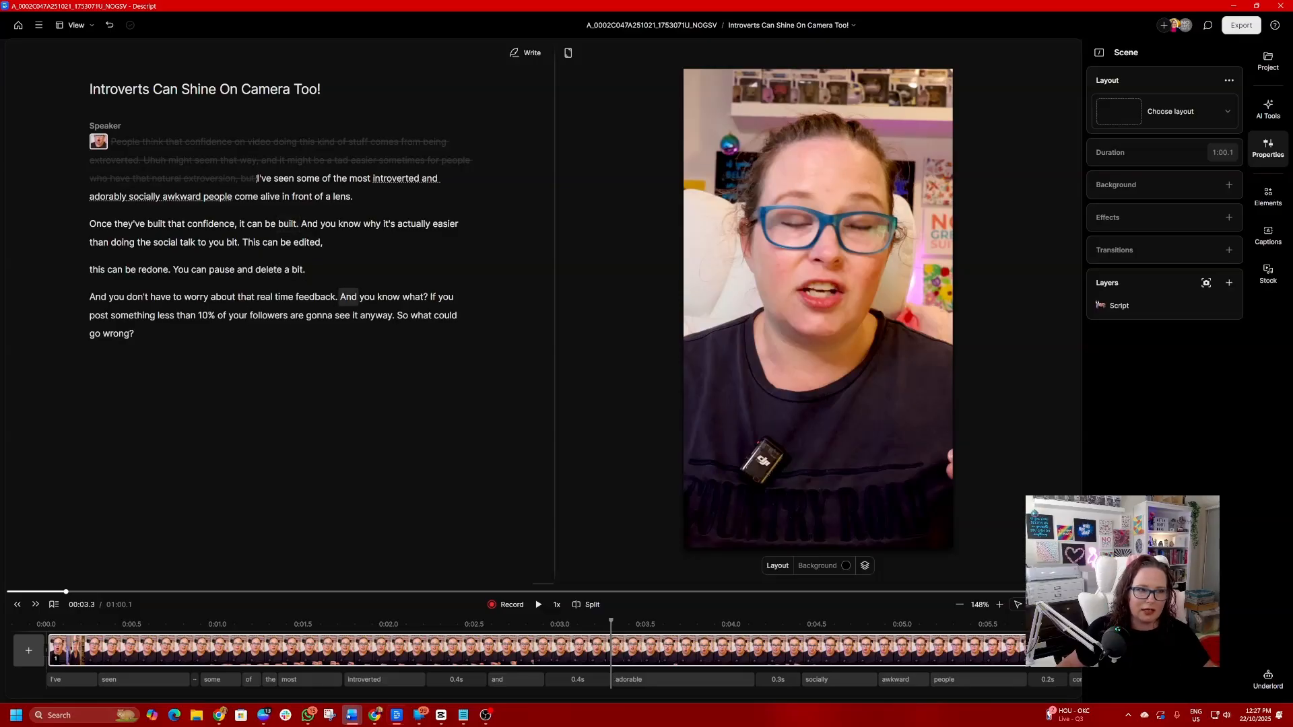
pyautogui.click(211, 223)
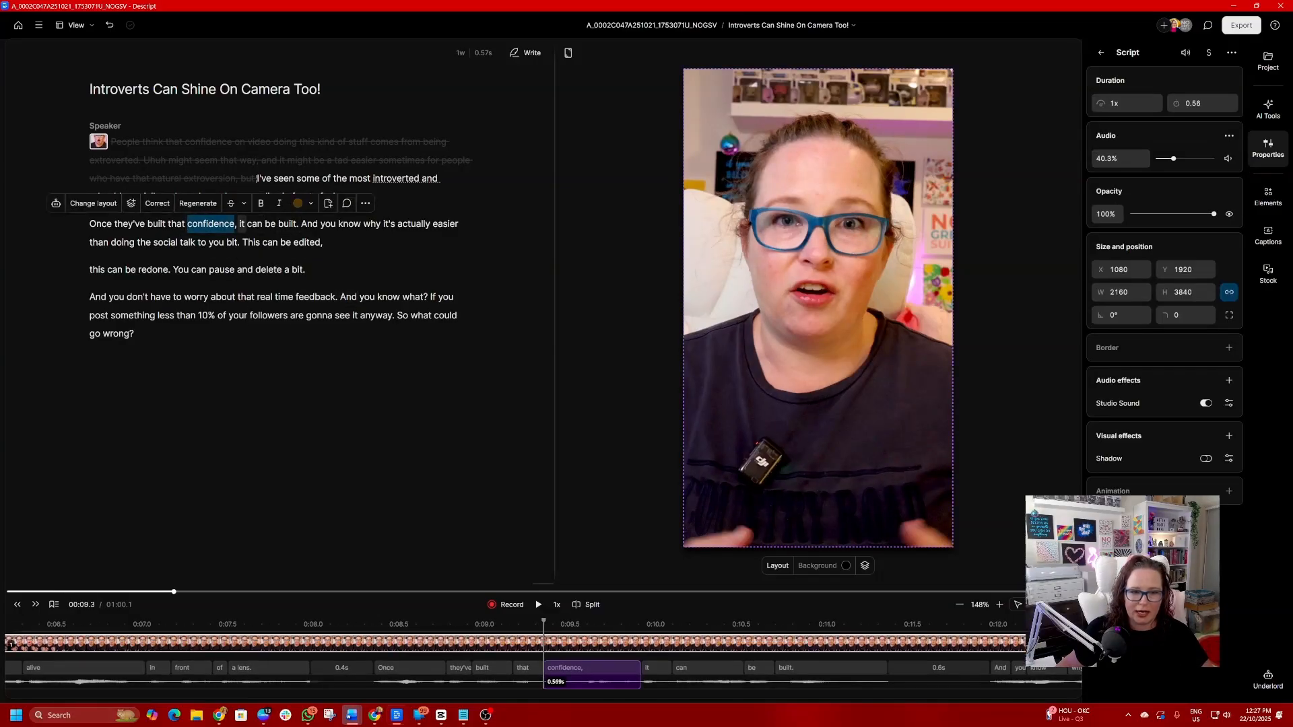
pyautogui.press('Escape')
pyautogui.press('Escape')
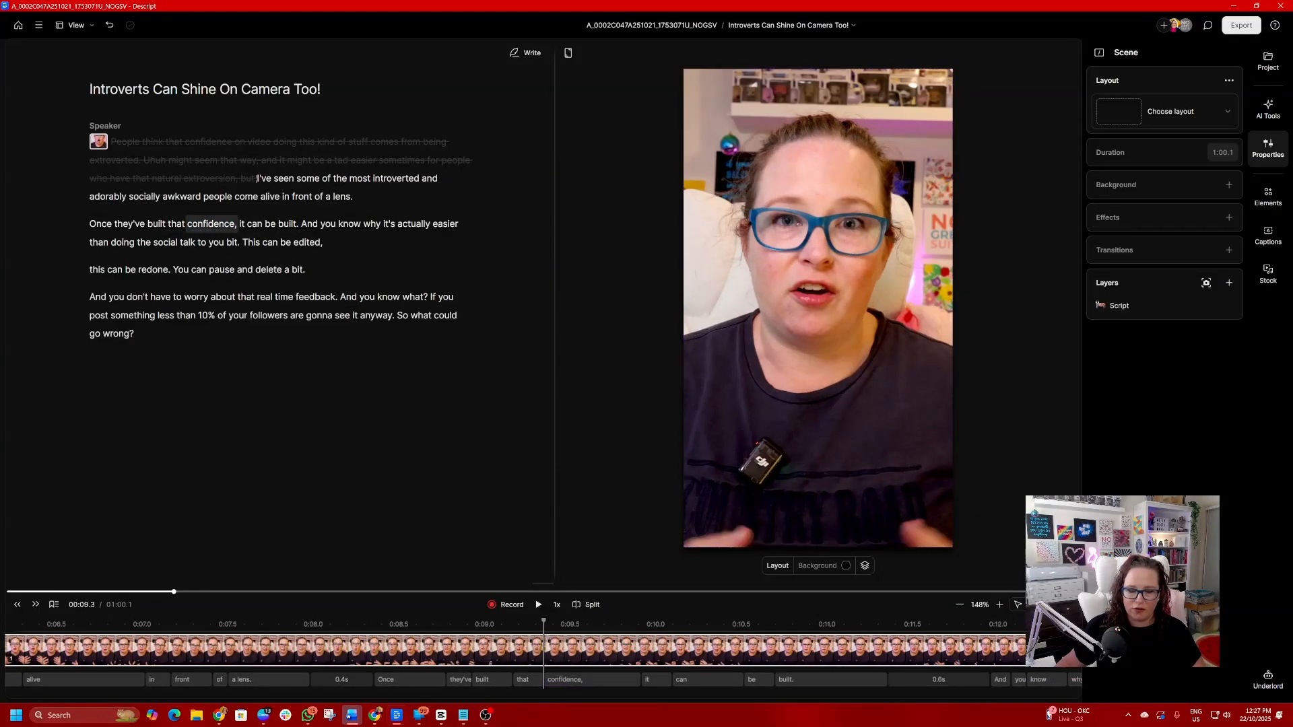
pyautogui.click(202, 225)
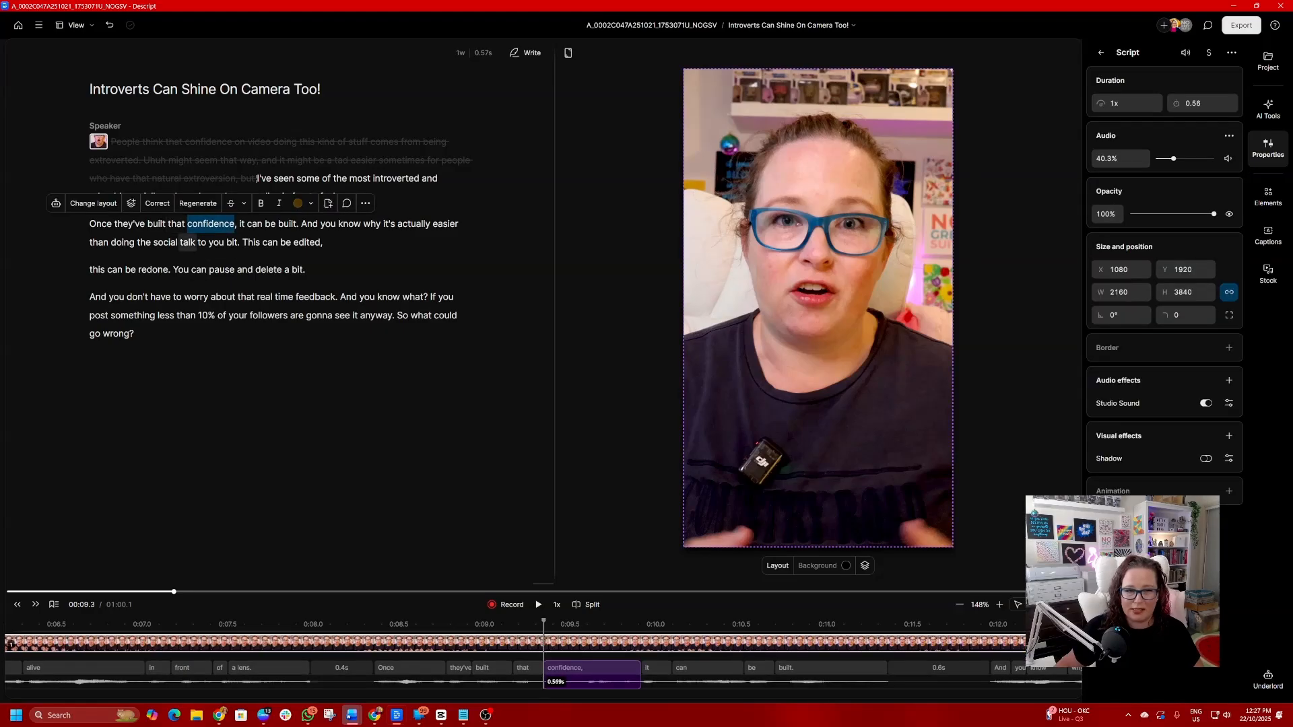
pyautogui.click(164, 211)
pyautogui.press('Escape')
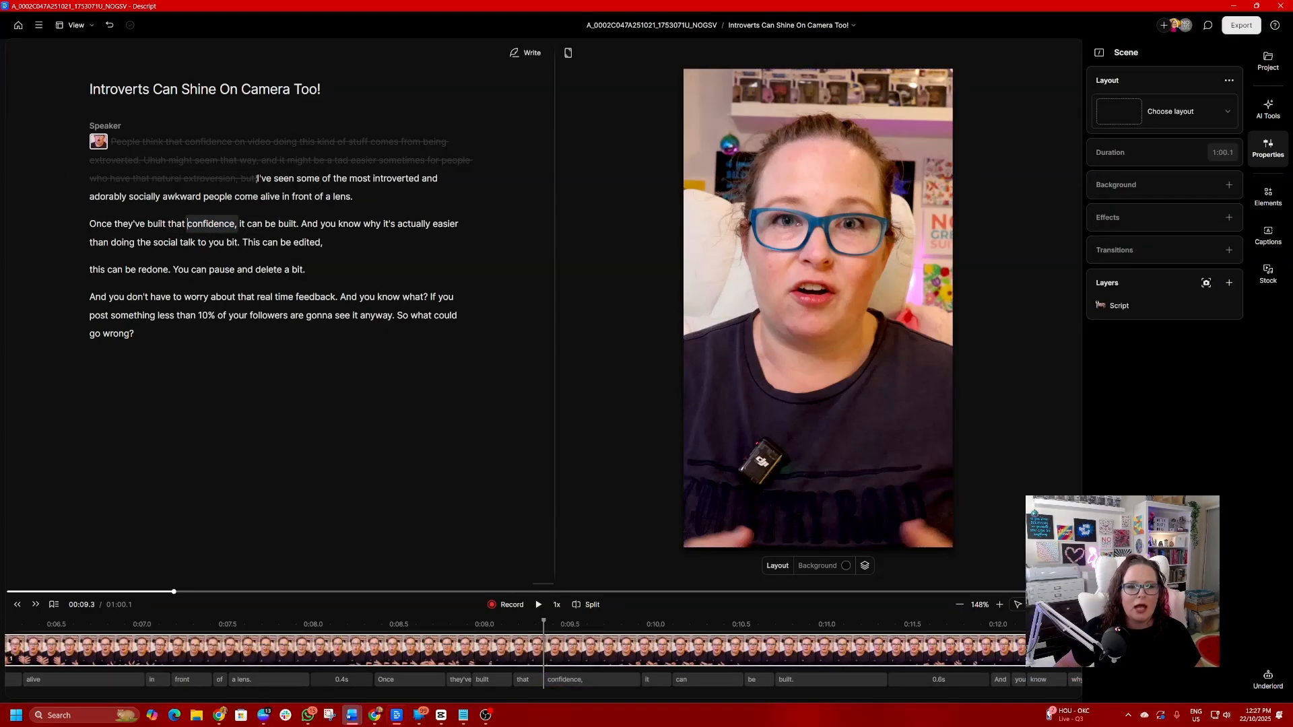
pyautogui.click(237, 223)
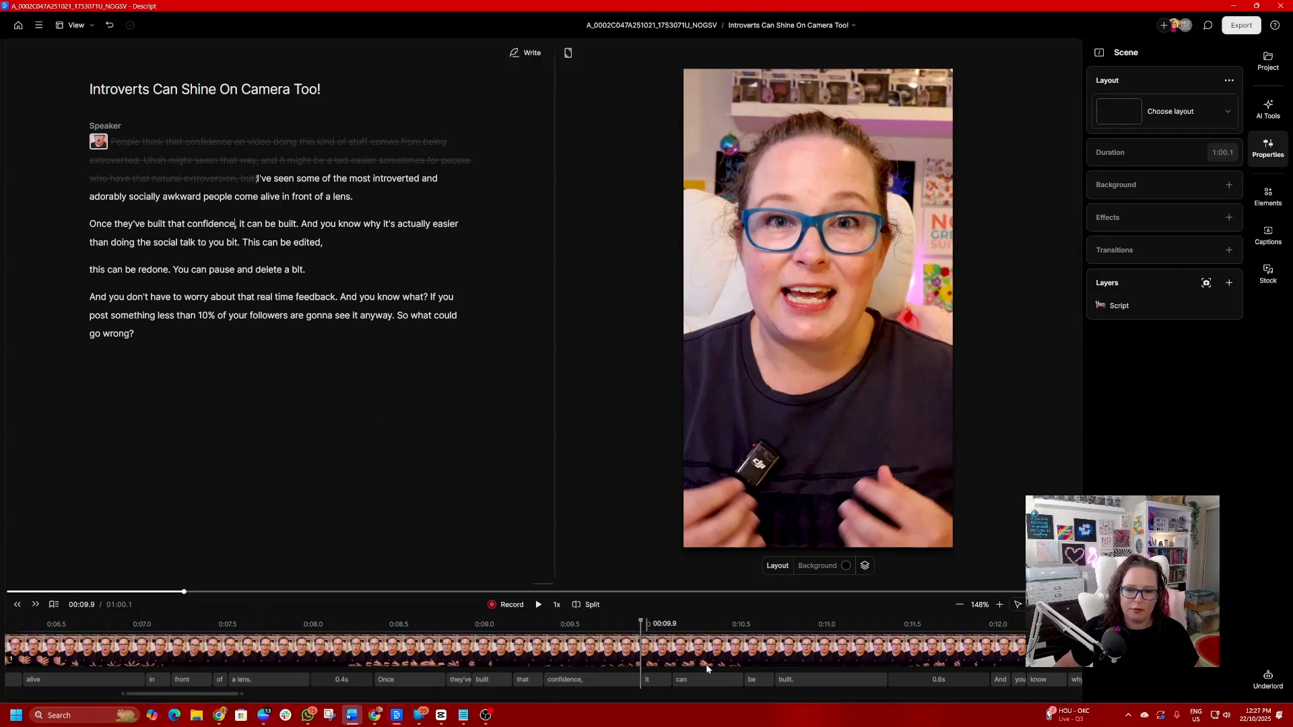
pyautogui.click(306, 270)
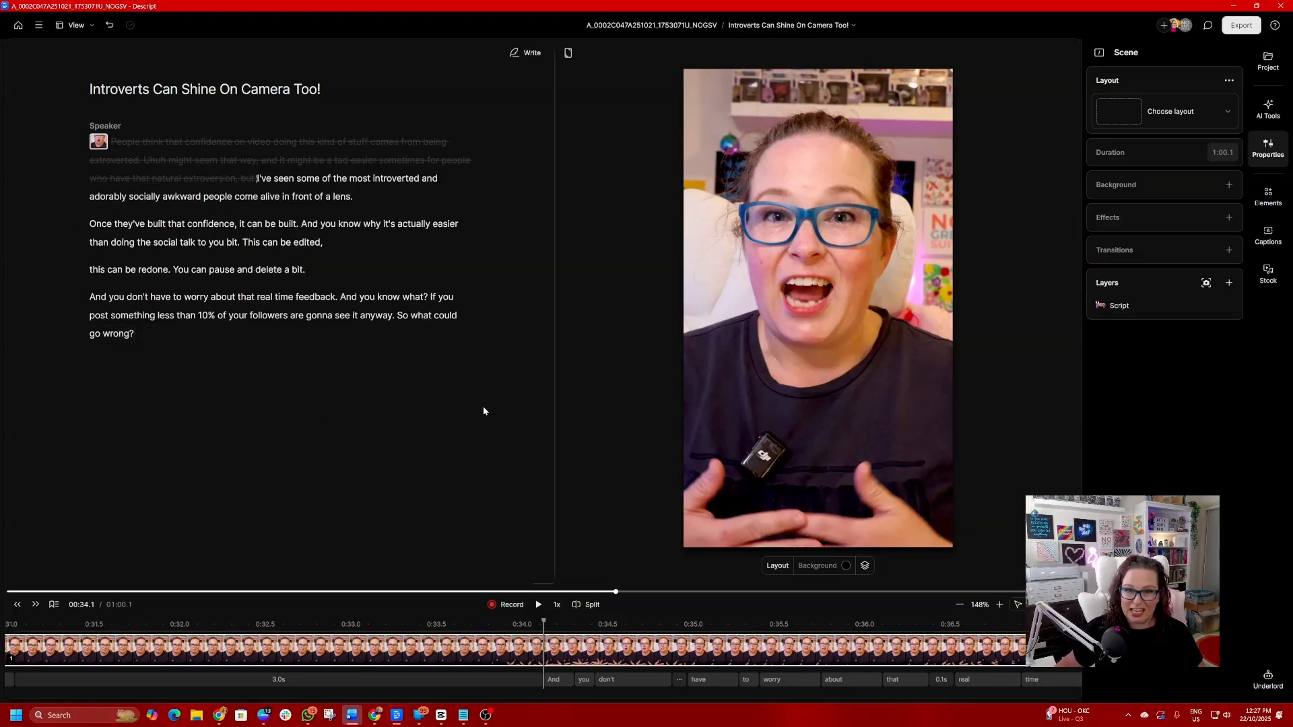
pyautogui.doubleClick(108, 196)
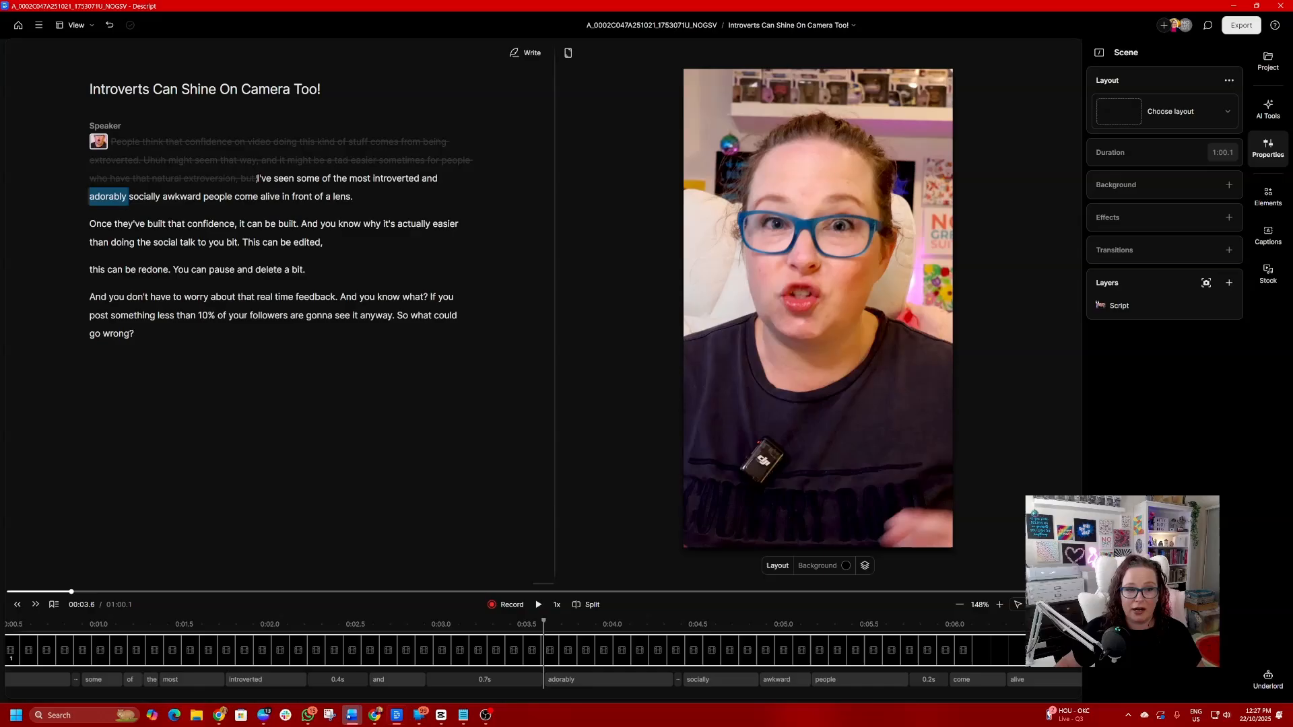
pyautogui.click(76, 177)
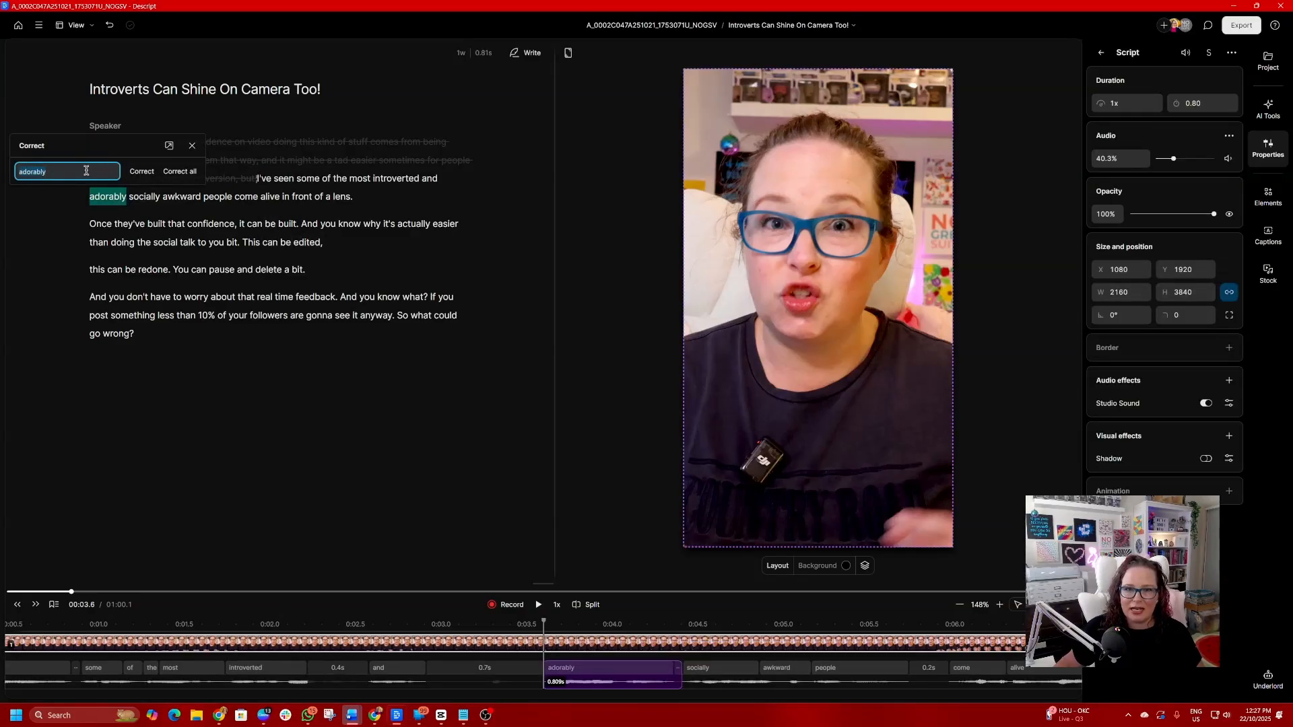
pyautogui.click(191, 147)
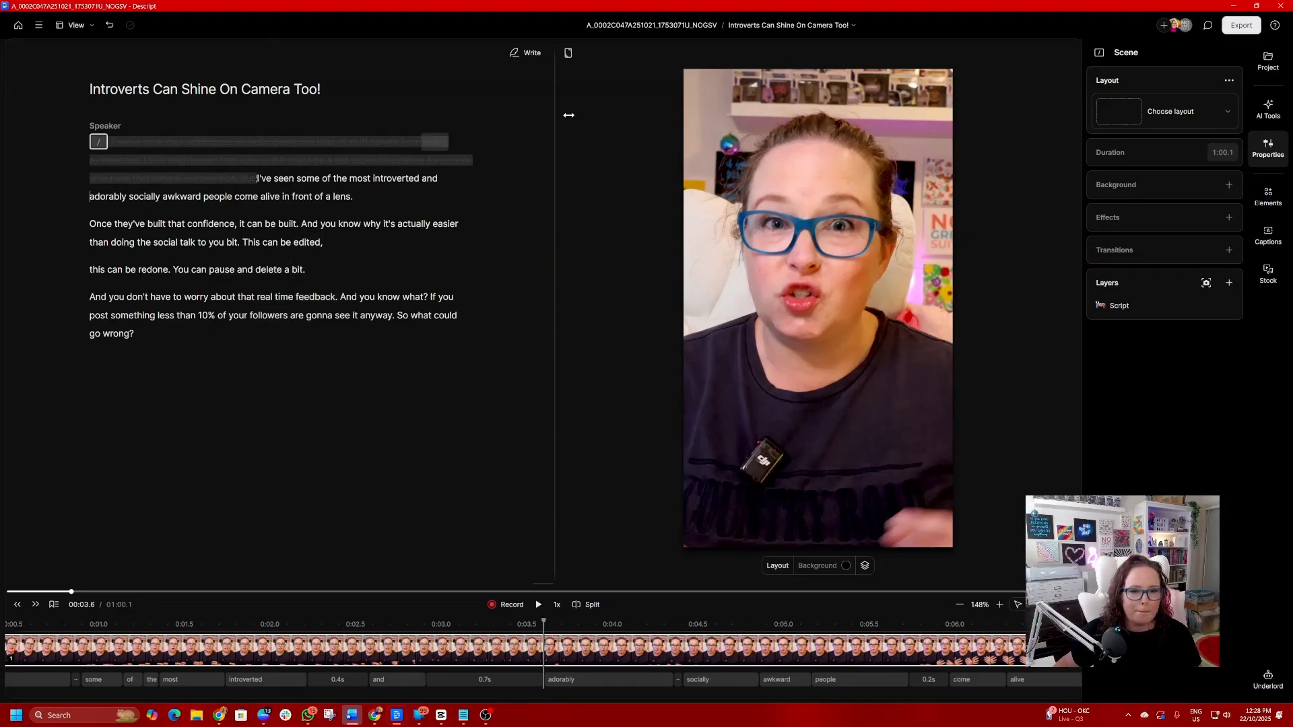
# - Add Karaoke classic captions to all scenes of the clip and set the caption font size to 90
pyautogui.click(340, 224)
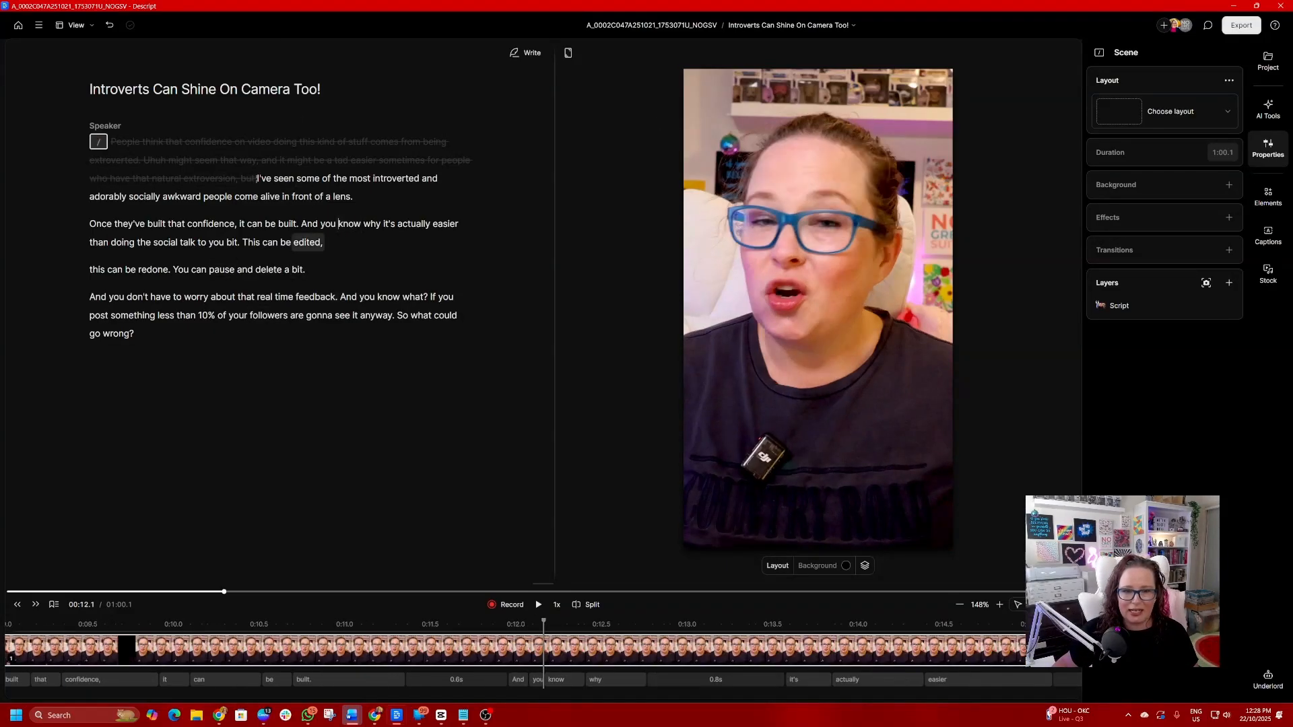
pyautogui.click(1272, 247)
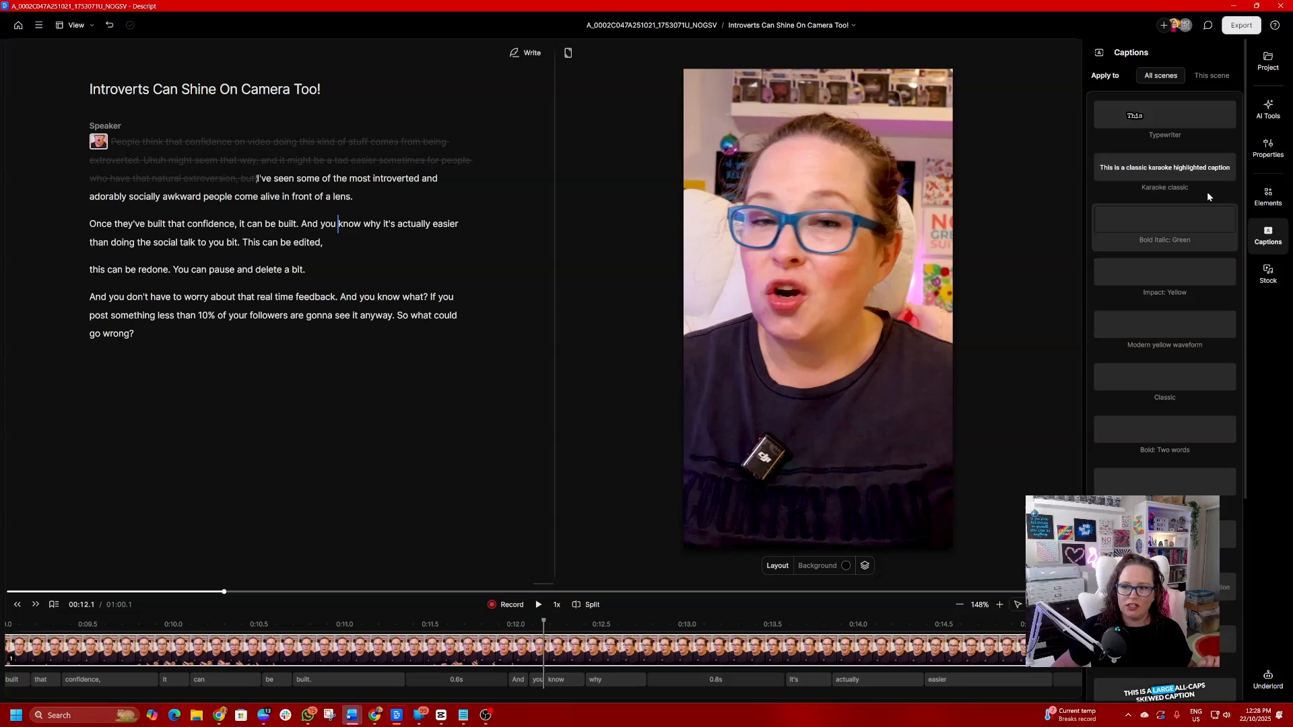
pyautogui.click(1169, 172)
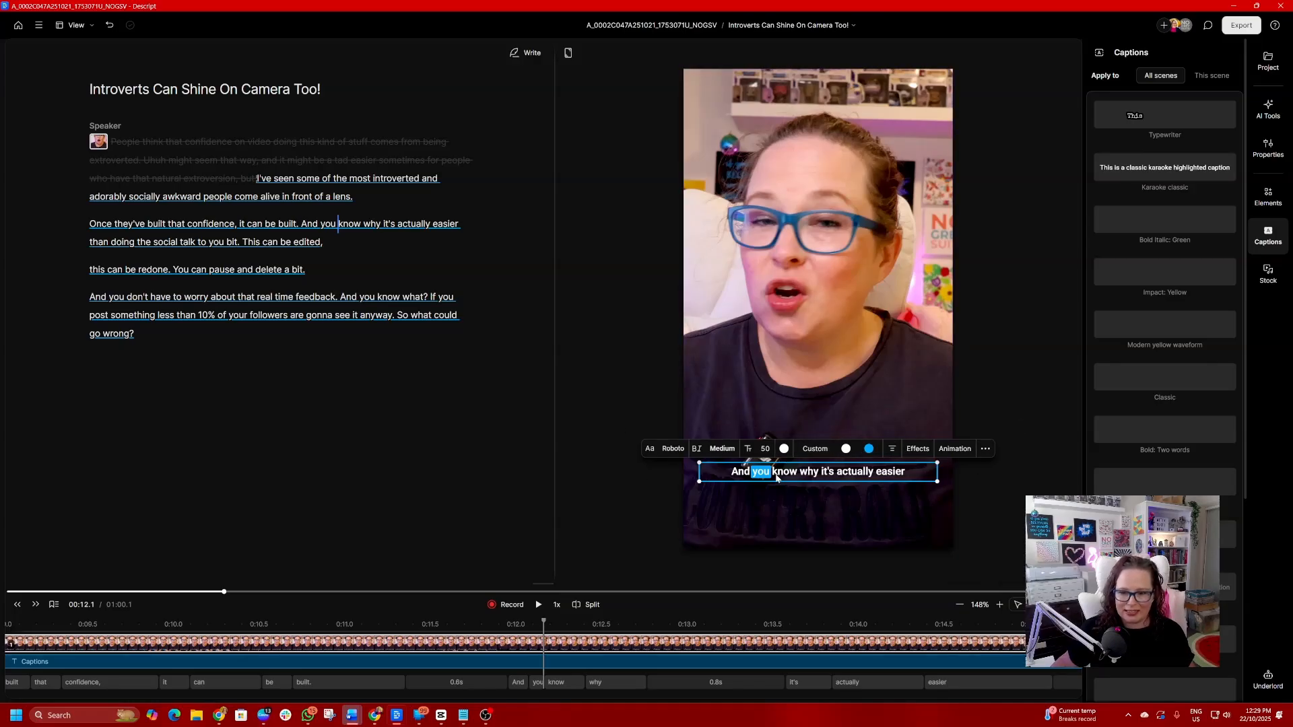
pyautogui.moveTo(766, 451); pyautogui.dragTo(810, 452)
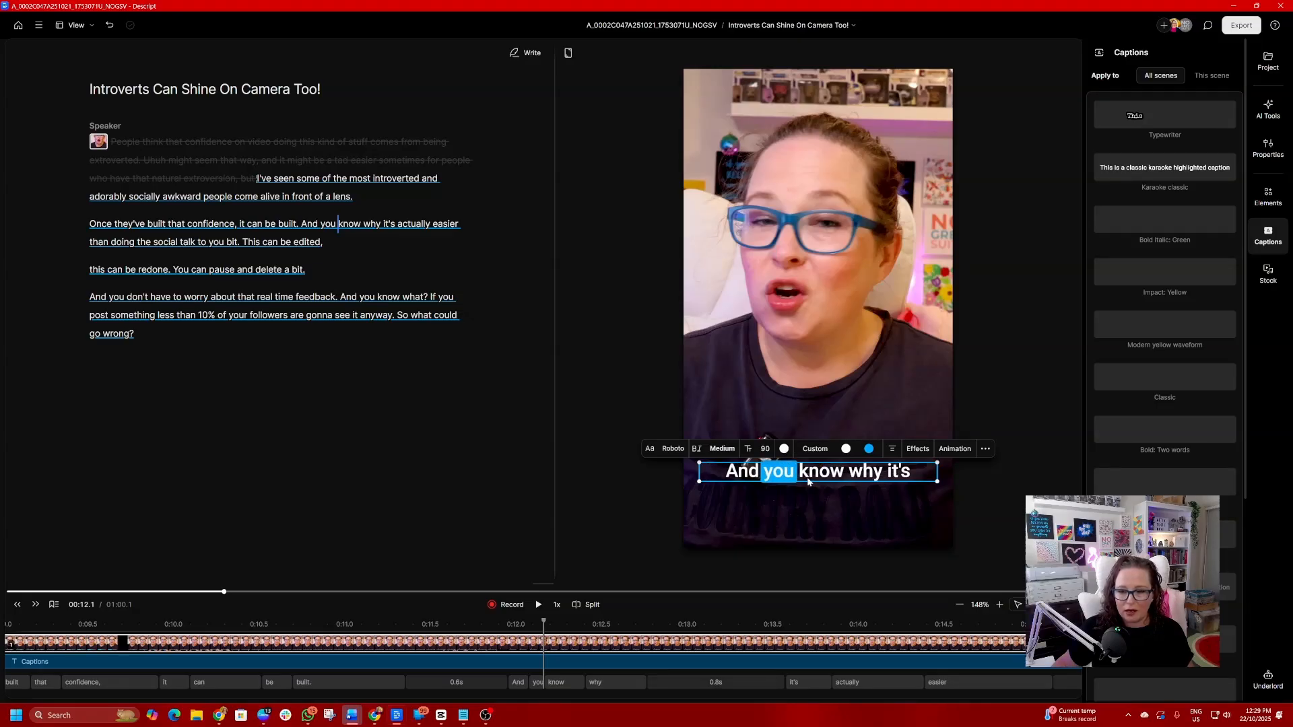
# - Move the caption up onto the speaker's upper chest, just below the neckline, and narrow its text box from the sides
pyautogui.moveTo(809, 451); pyautogui.dragTo(833, 400)
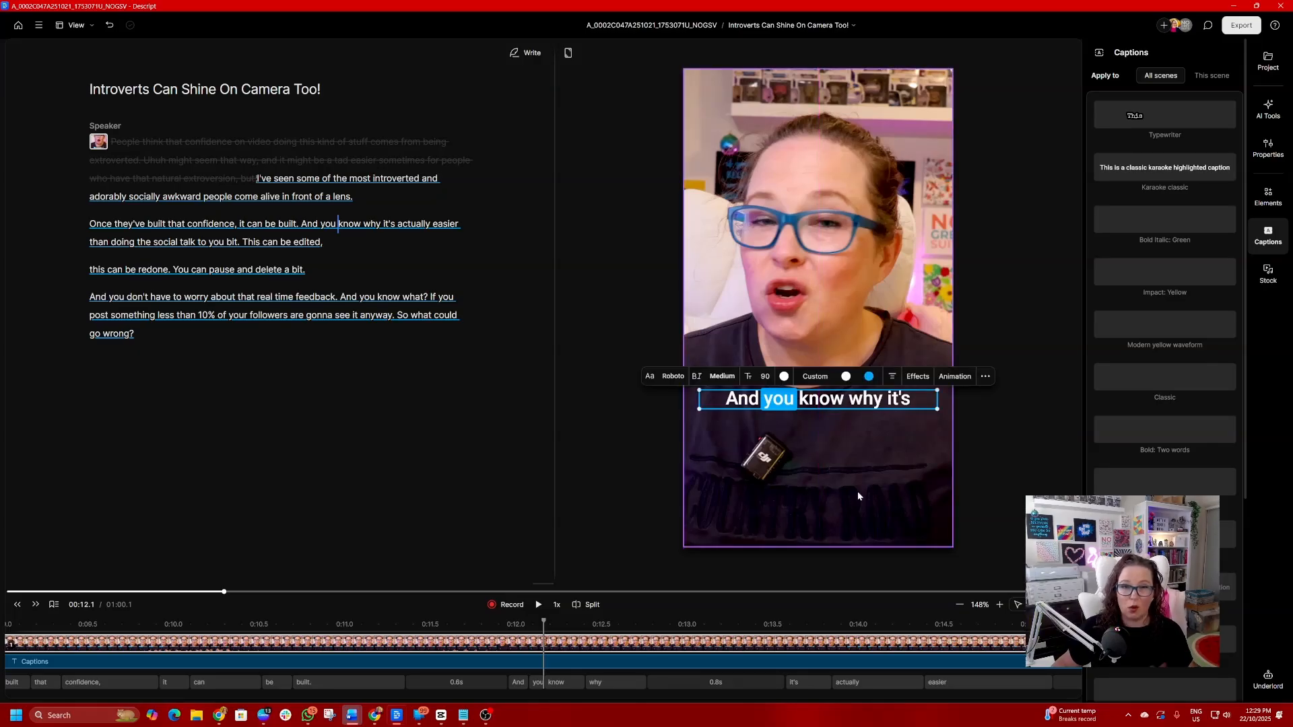
pyautogui.moveTo(833, 406); pyautogui.dragTo(832, 398)
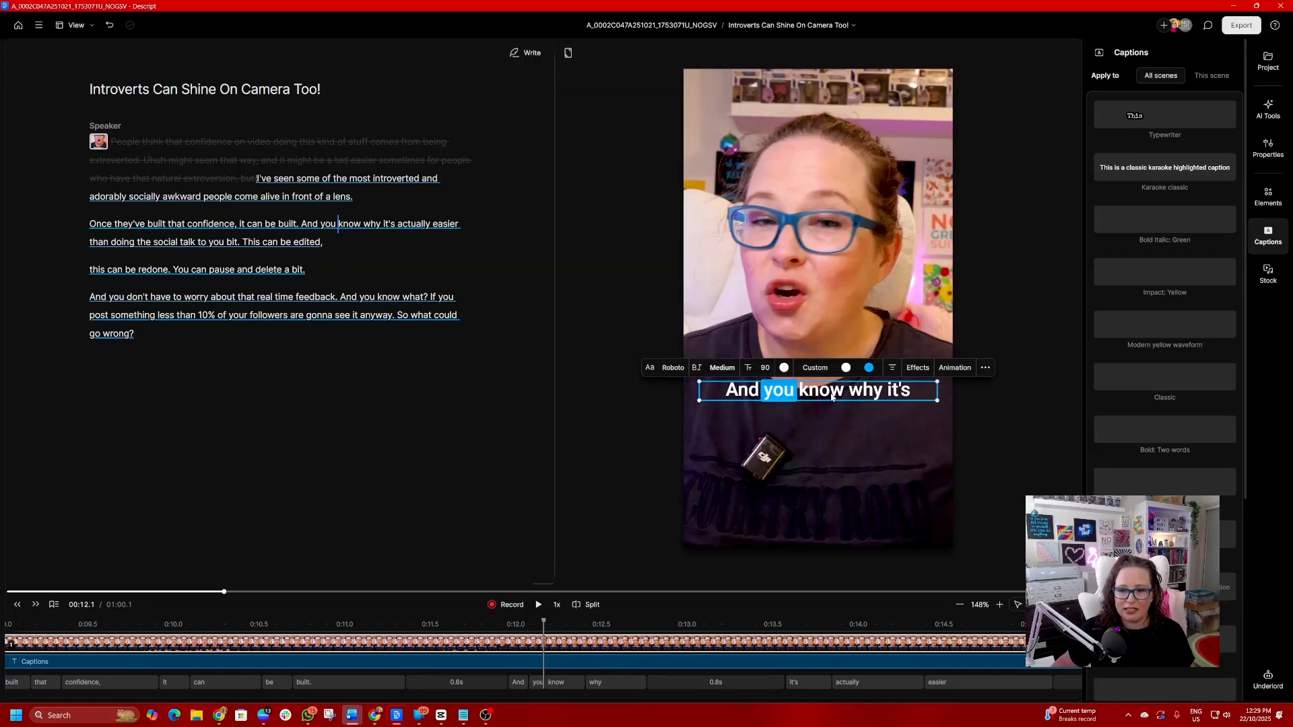
pyautogui.moveTo(938, 392); pyautogui.dragTo(863, 398)
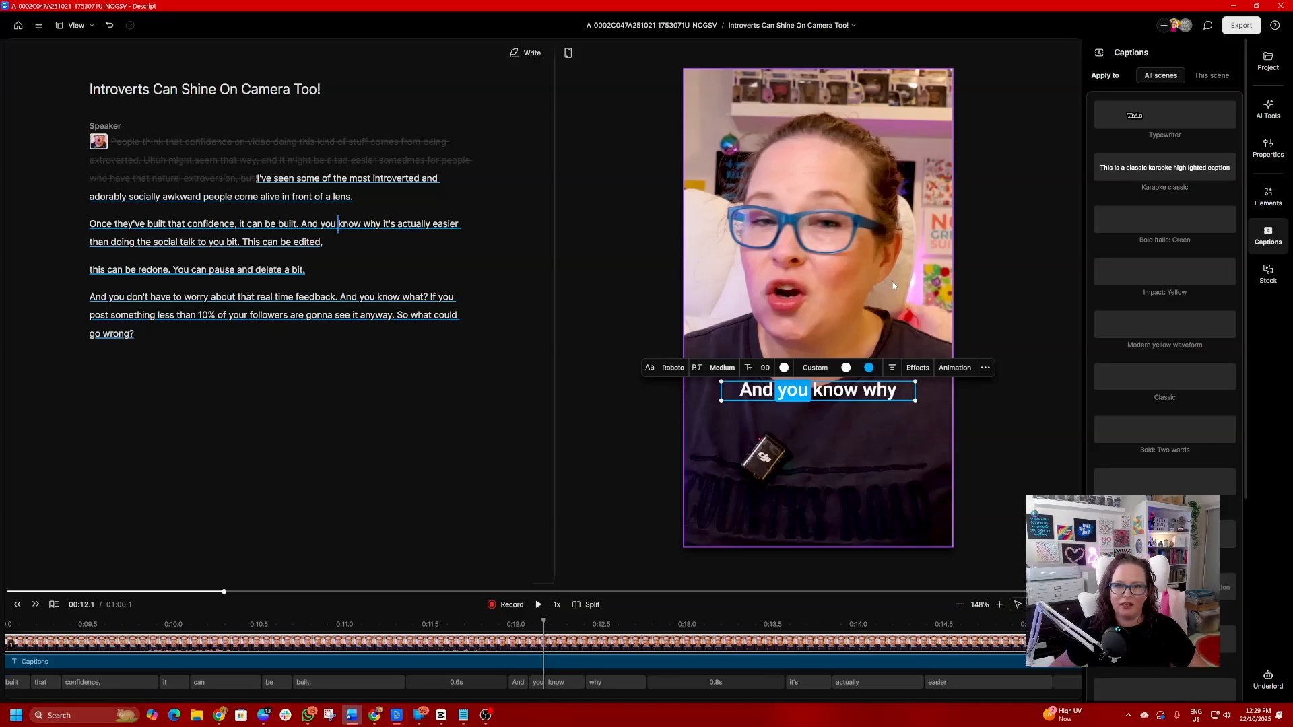
# - Change the captions' active-word highlight colour to the teal swatch 00adb0 and deselect the caption
pyautogui.click(869, 368)
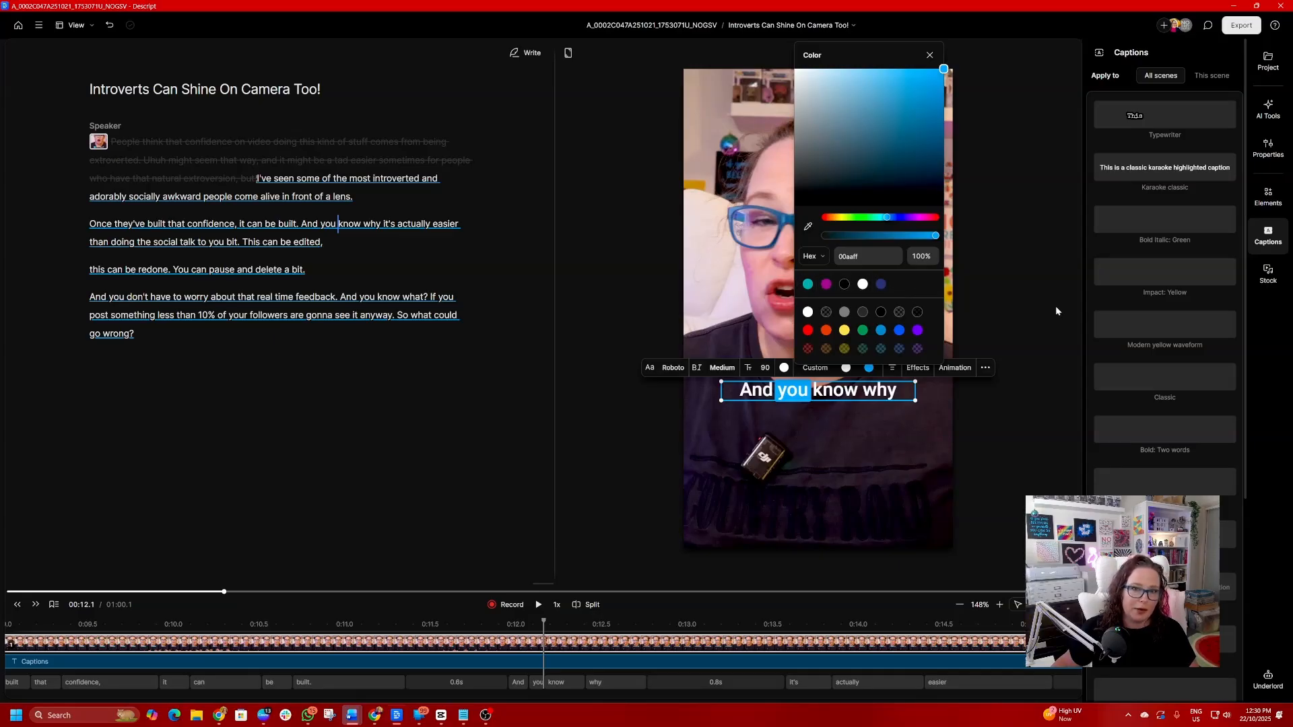
pyautogui.click(868, 369)
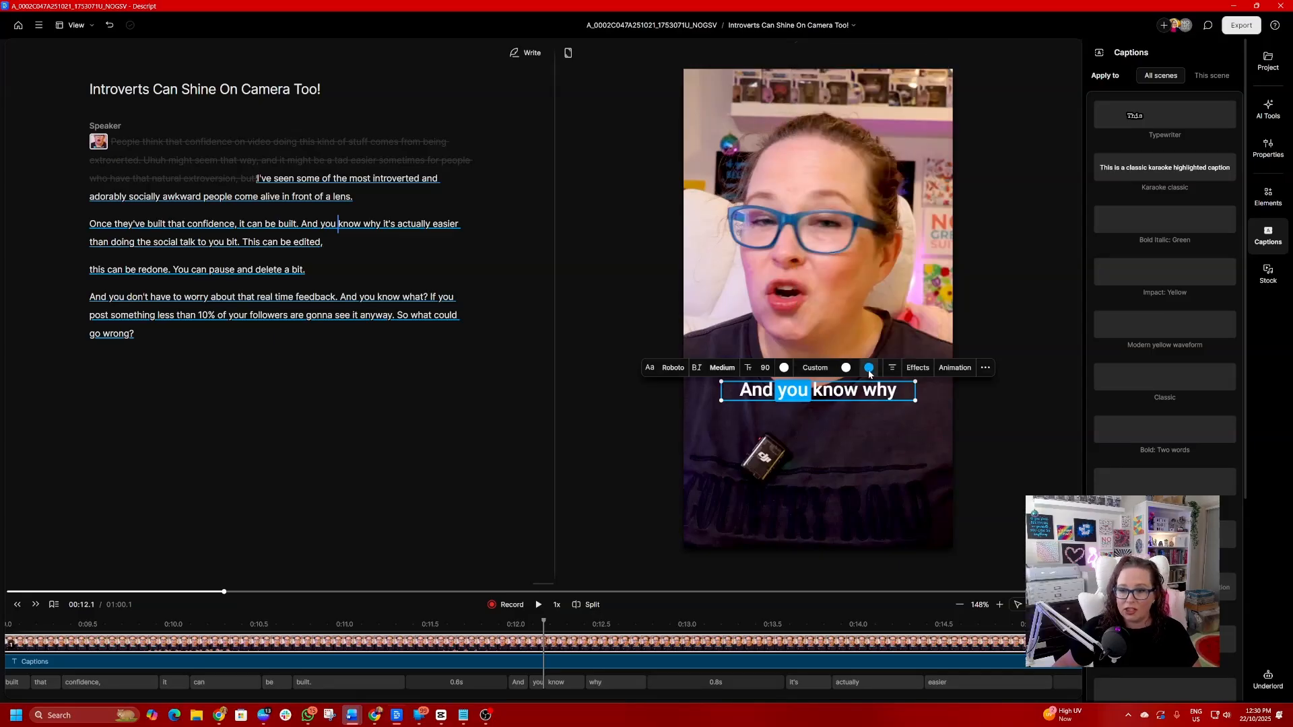
pyautogui.click(869, 367)
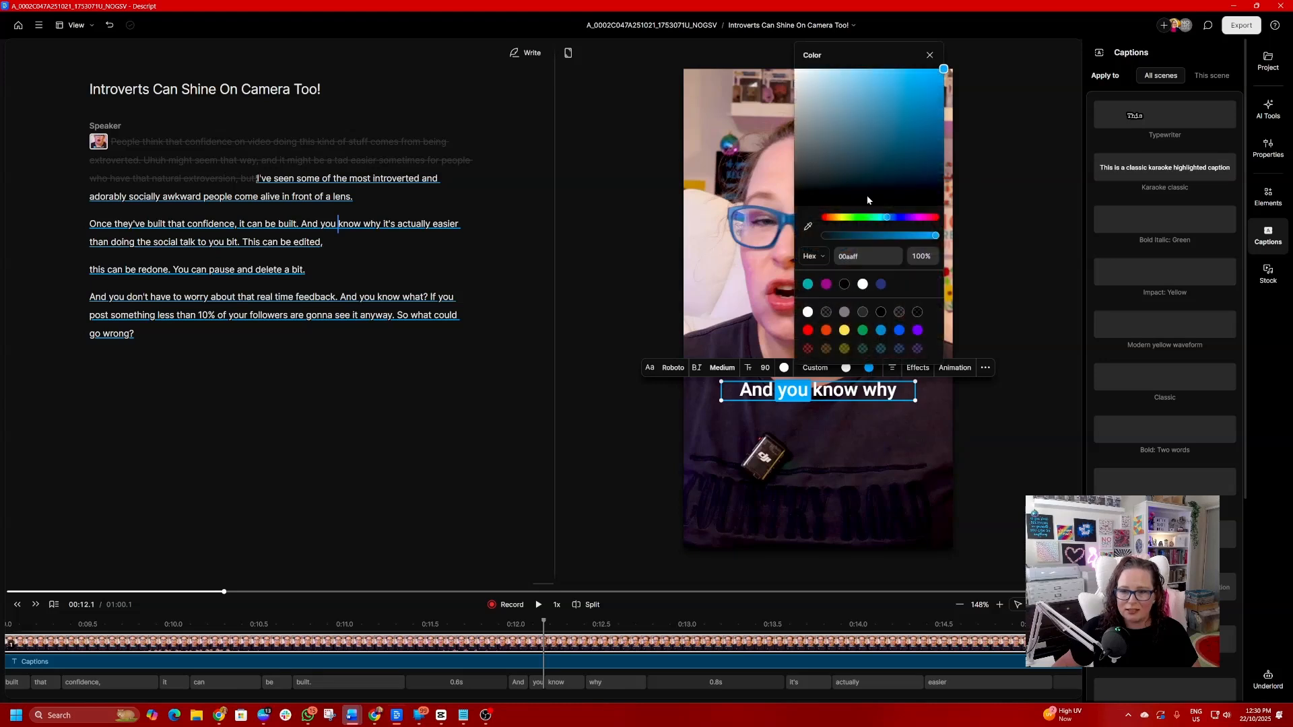
pyautogui.click(808, 285)
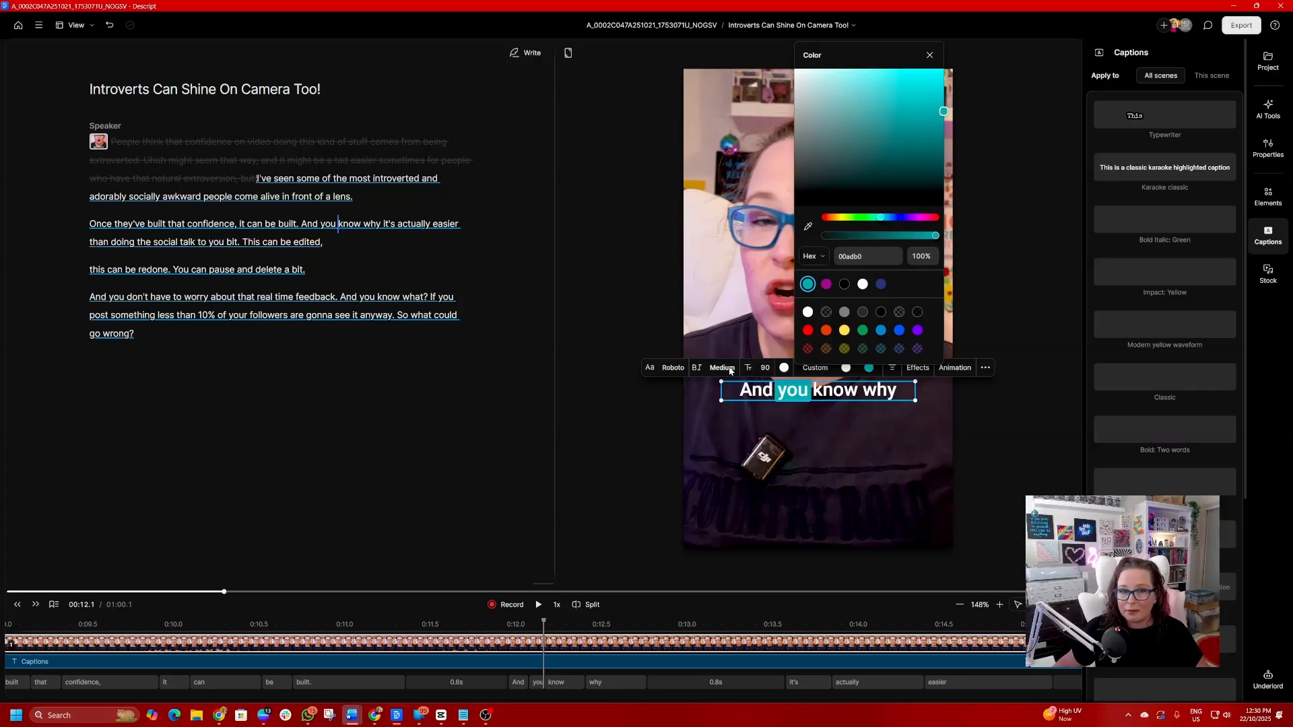
pyautogui.click(885, 447)
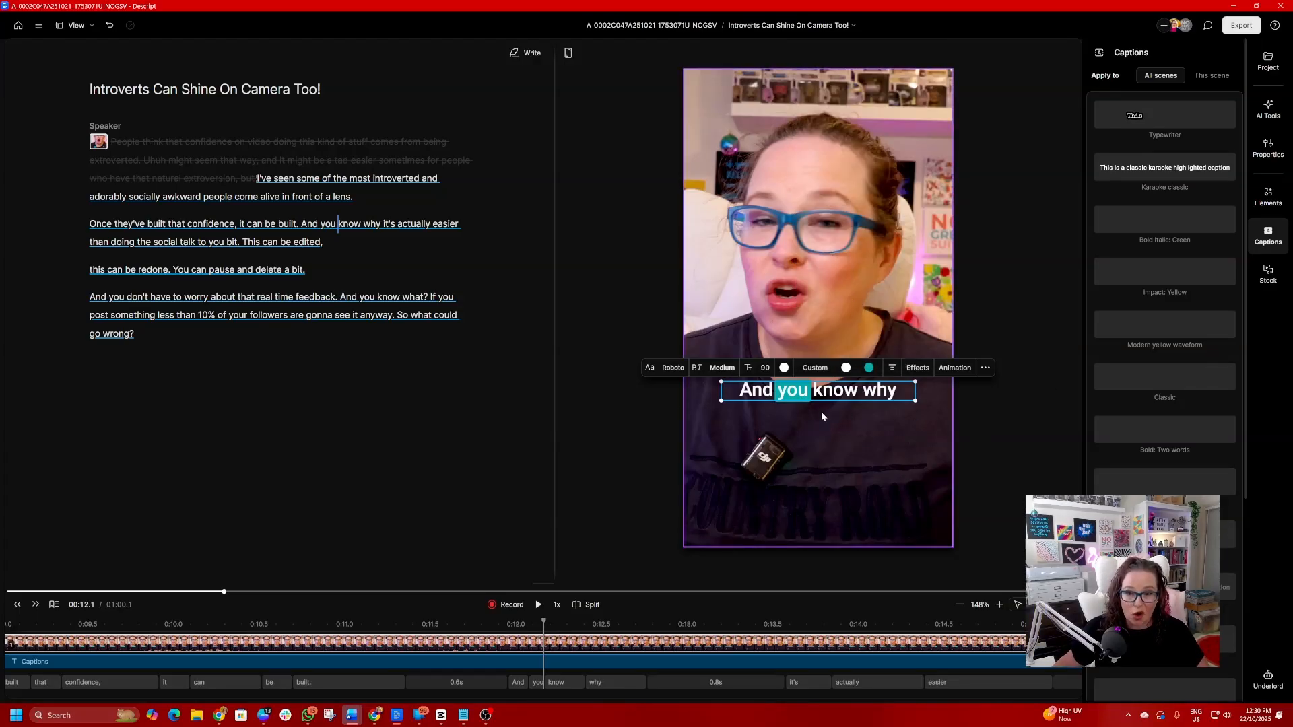
pyautogui.click(869, 368)
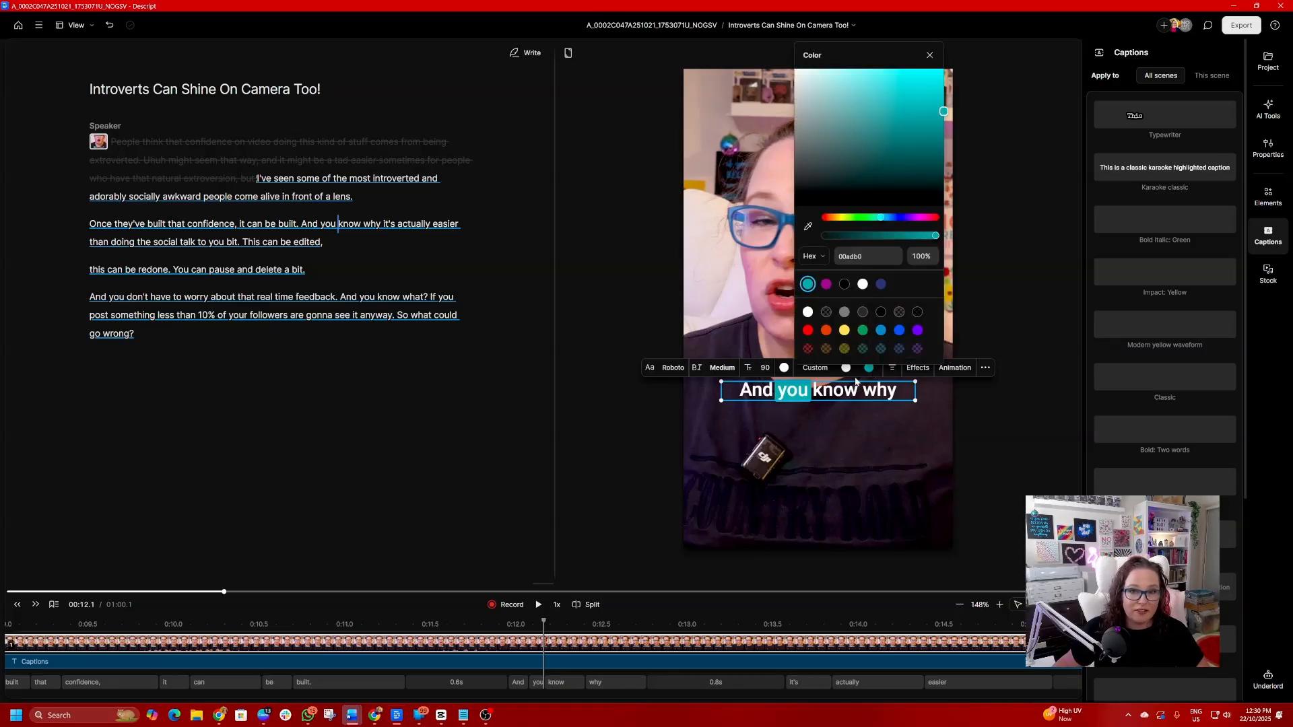
pyautogui.click(864, 472)
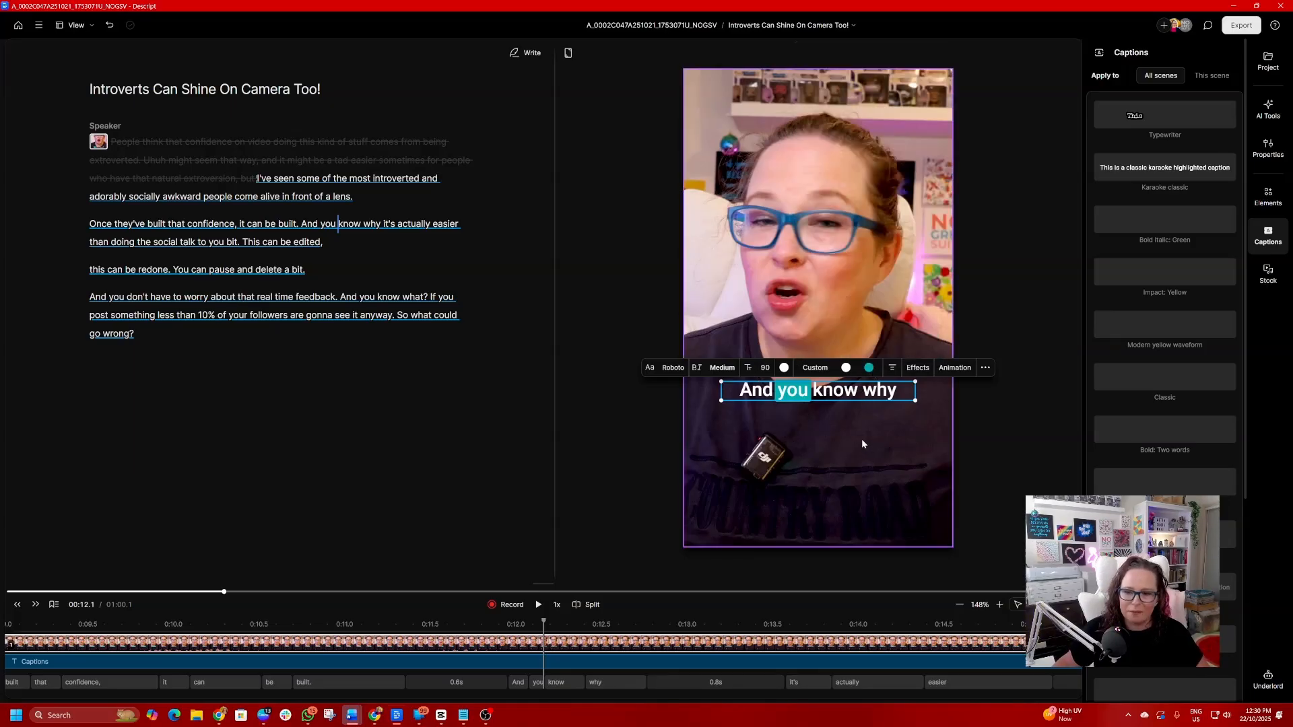
pyautogui.click(862, 442)
pyautogui.click(999, 178)
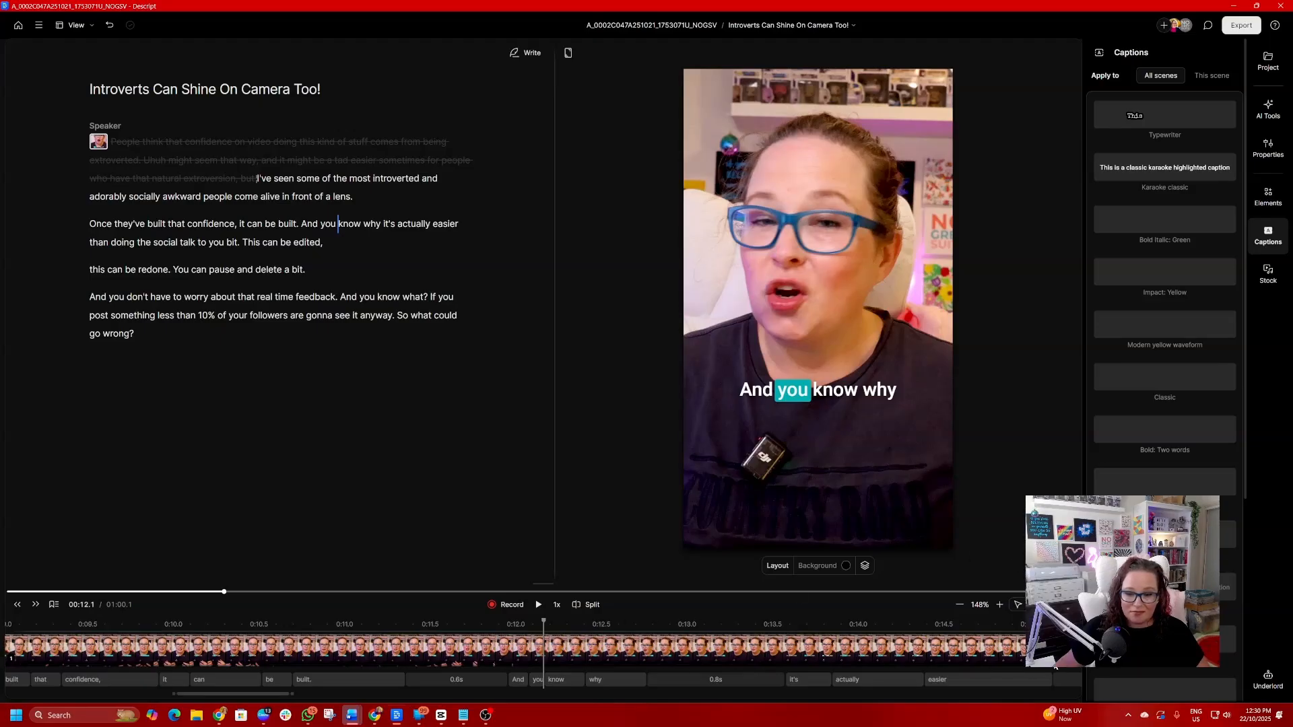
# - Set up the clip's video export with Local export as the destination and a resolution of 1080p
pyautogui.moveTo(237, 695); pyautogui.dragTo(1, 662)
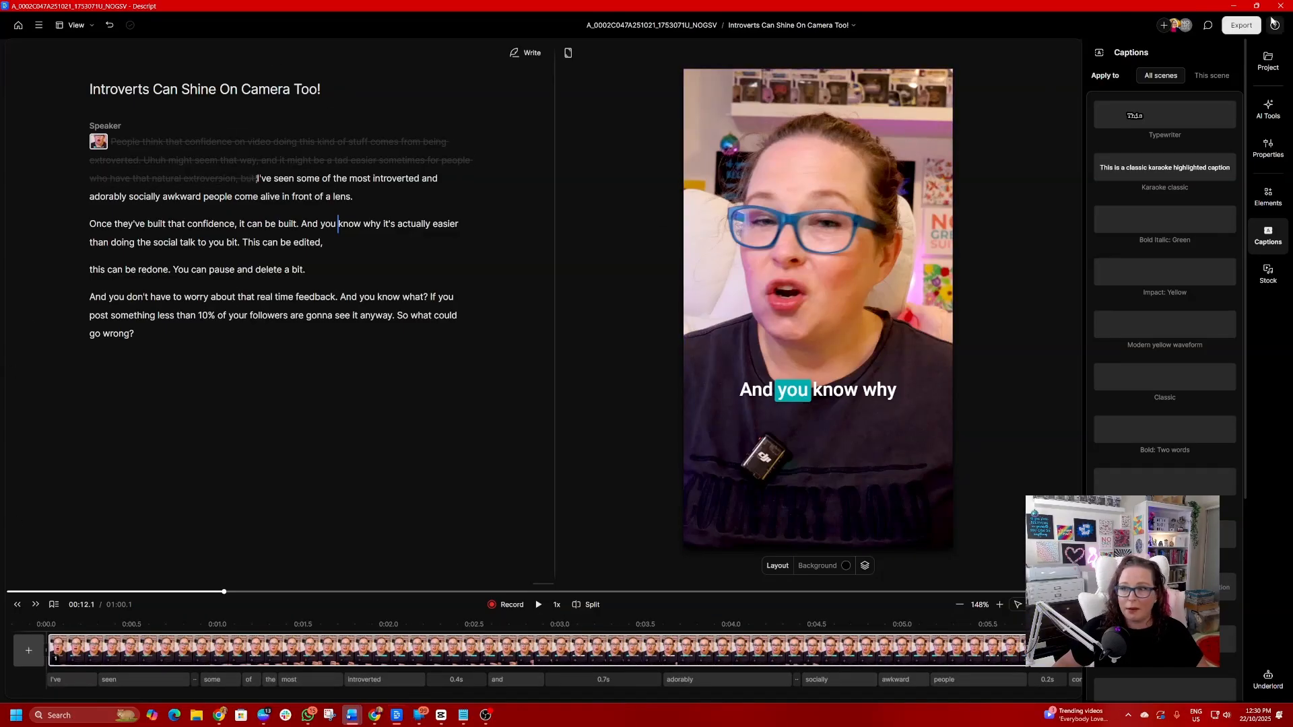
pyautogui.click(1239, 26)
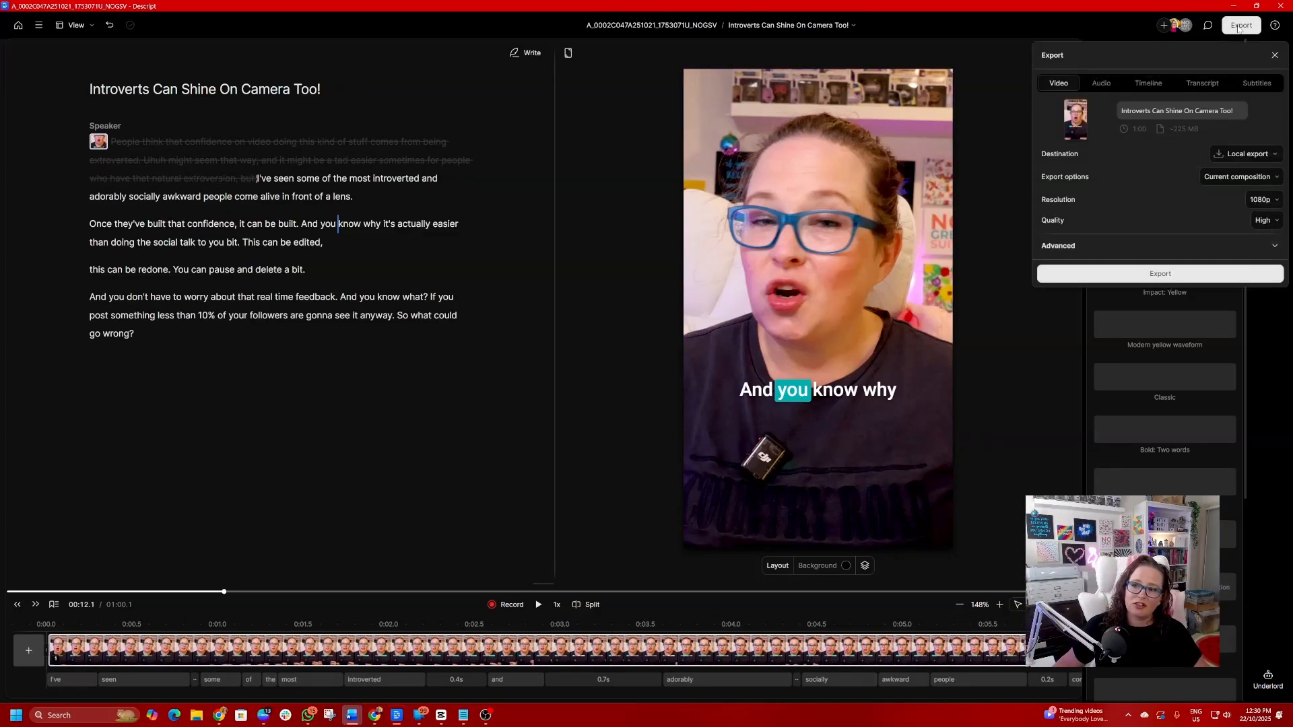
pyautogui.click(1243, 155)
pyautogui.click(1239, 176)
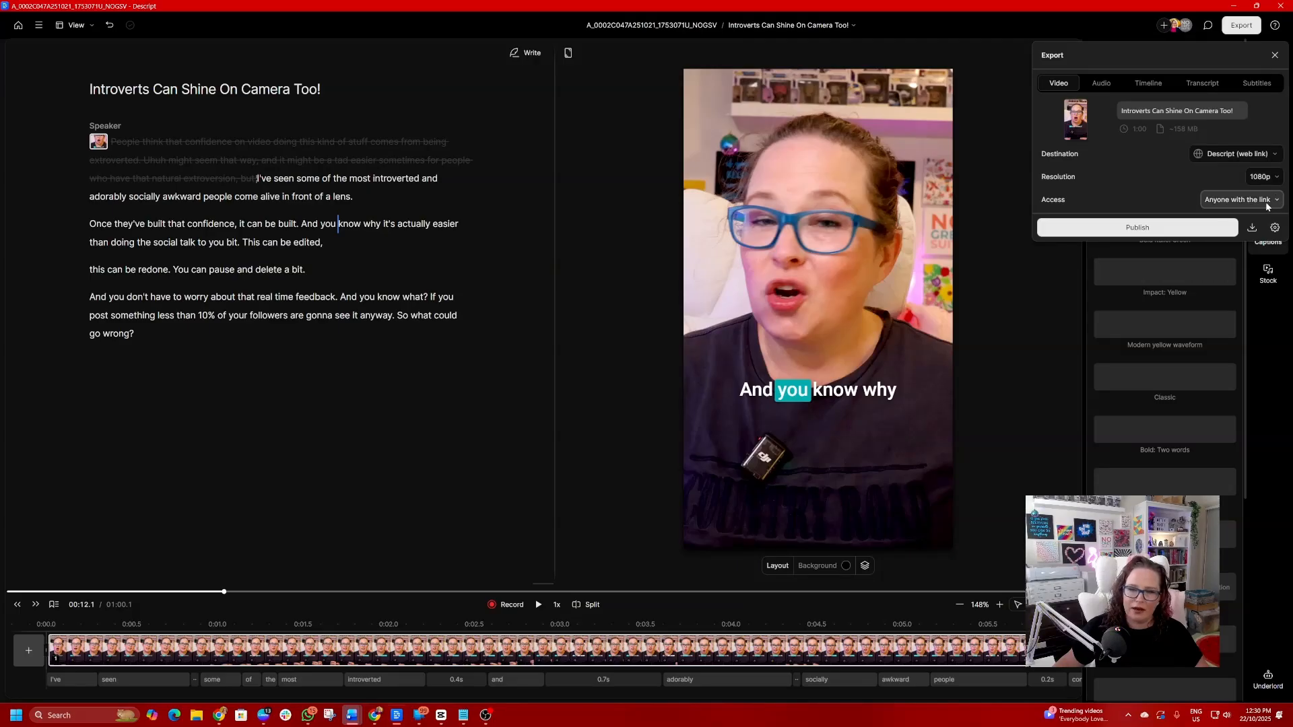
pyautogui.click(1232, 153)
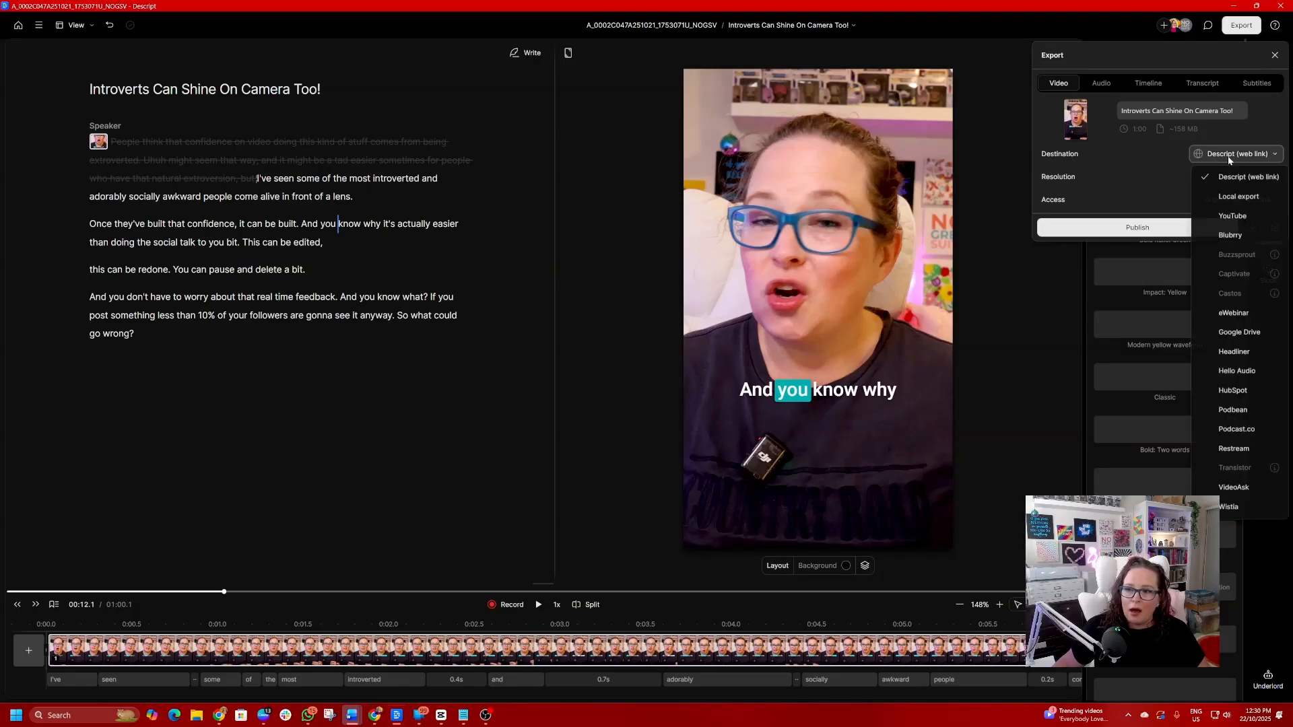
pyautogui.click(1239, 197)
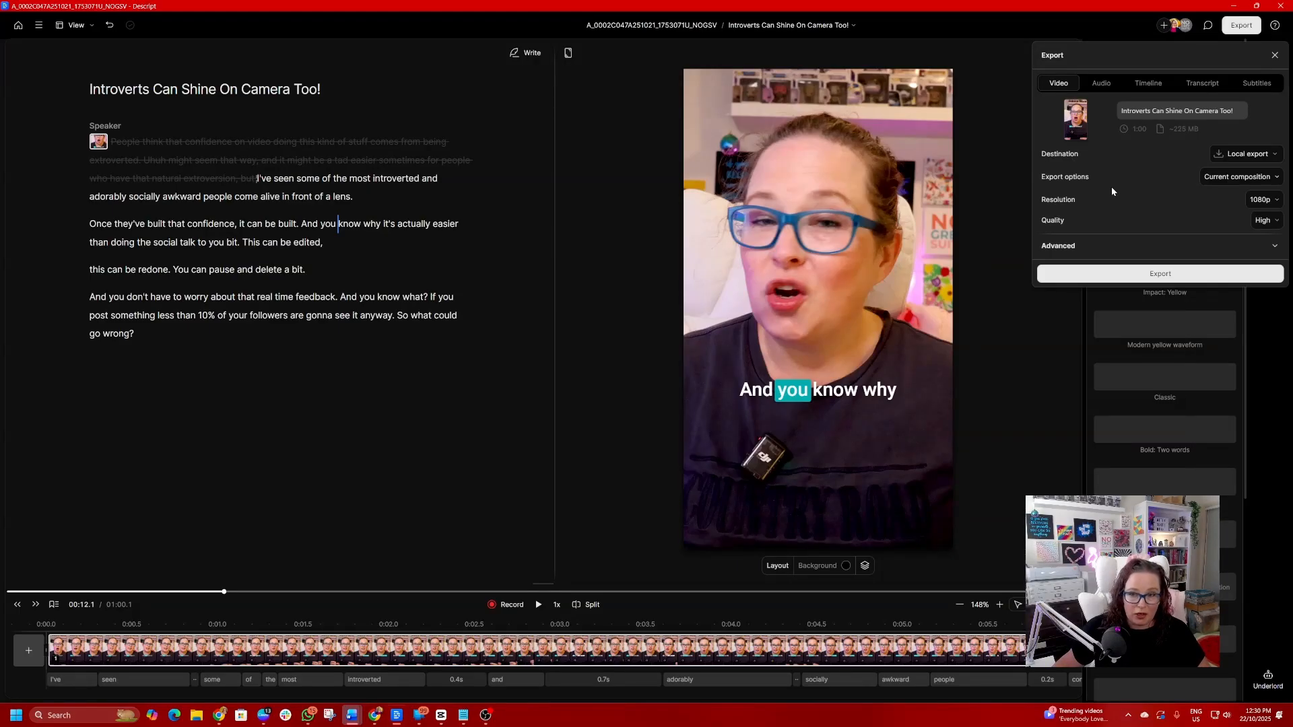
pyautogui.click(1260, 199)
pyautogui.click(1220, 204)
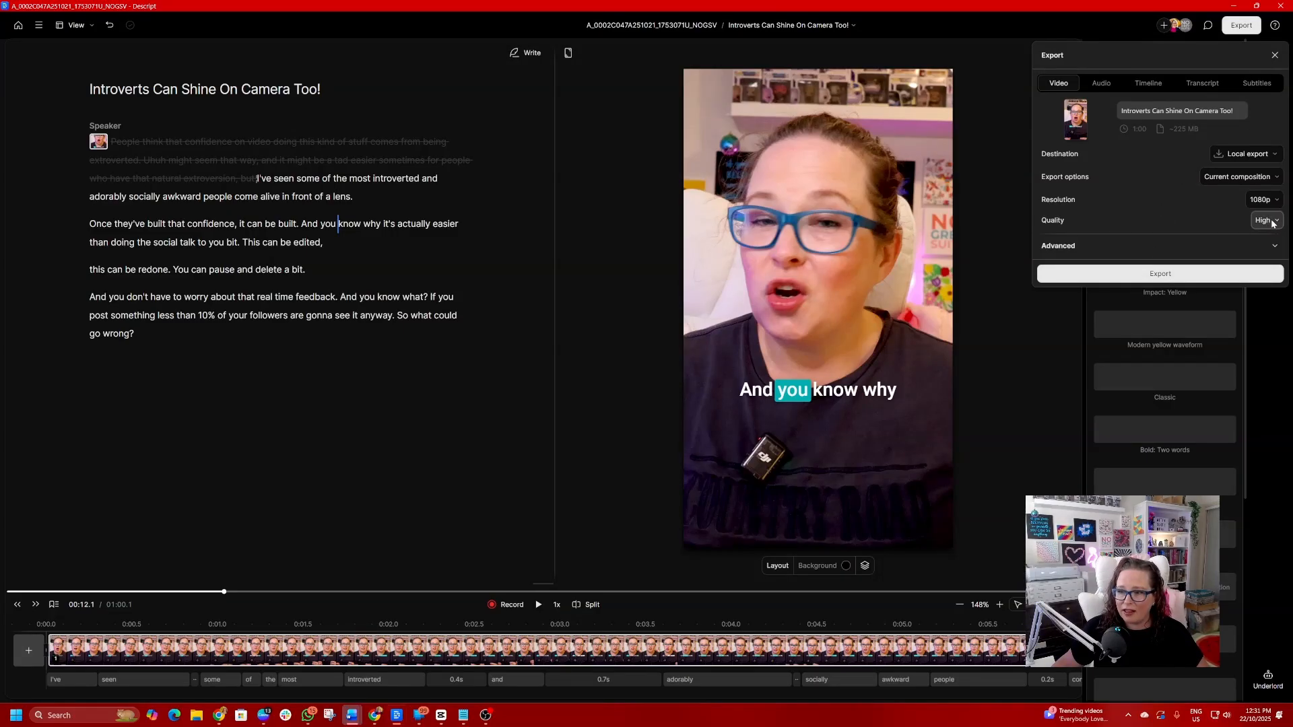
# - Export the clip to the Downloads folder as the MP4 file "Introverts Can Shine On Camera Too!" and close the export settings
pyautogui.click(1160, 278)
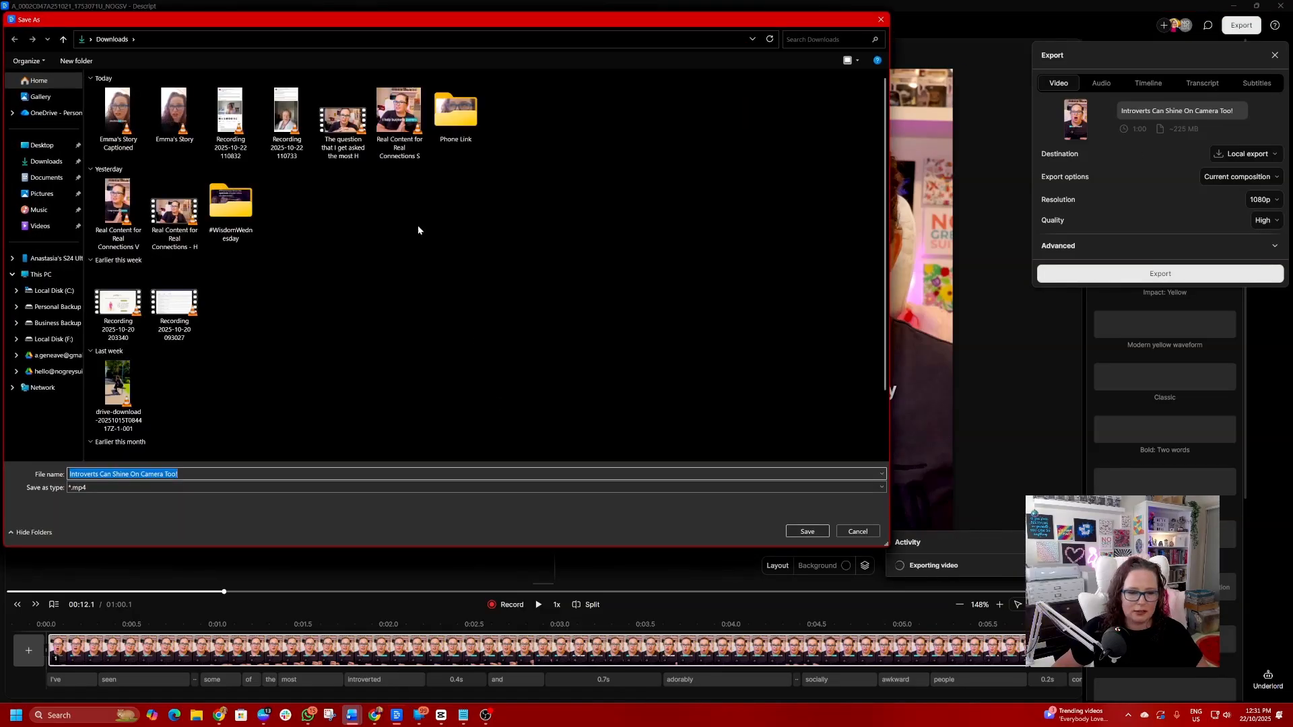
pyautogui.click(808, 531)
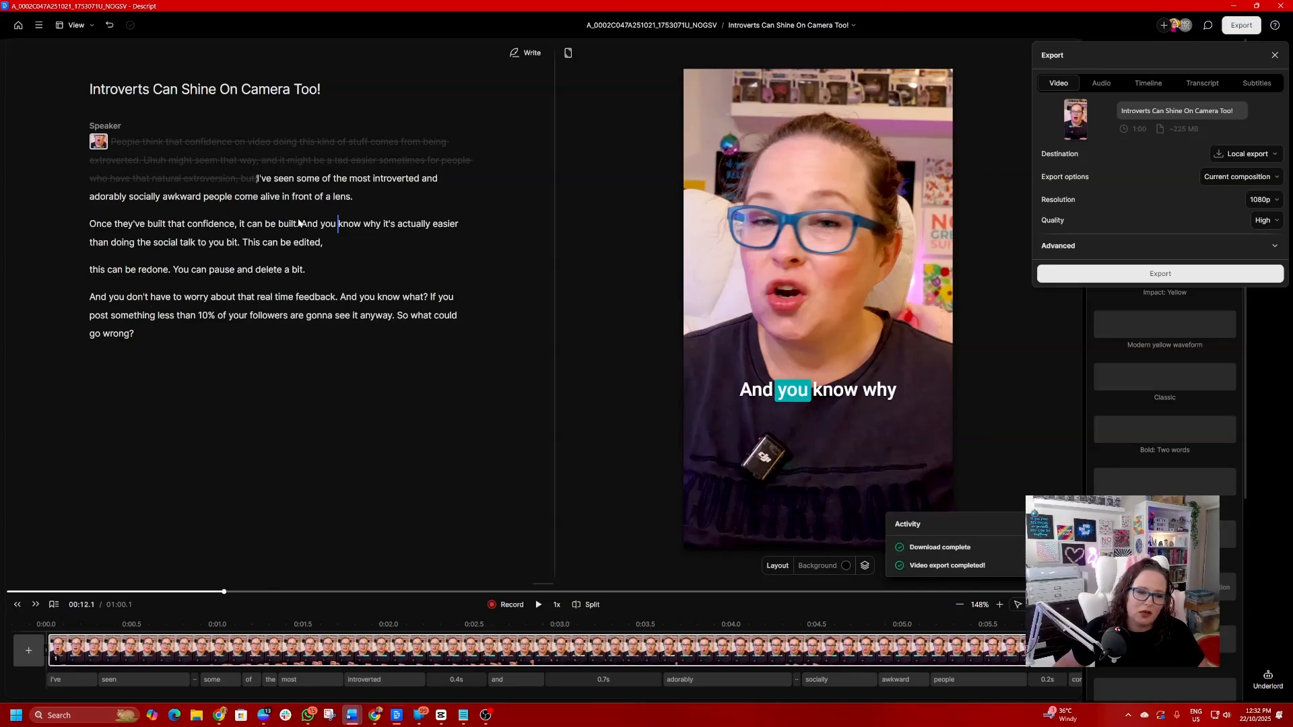
pyautogui.click(543, 416)
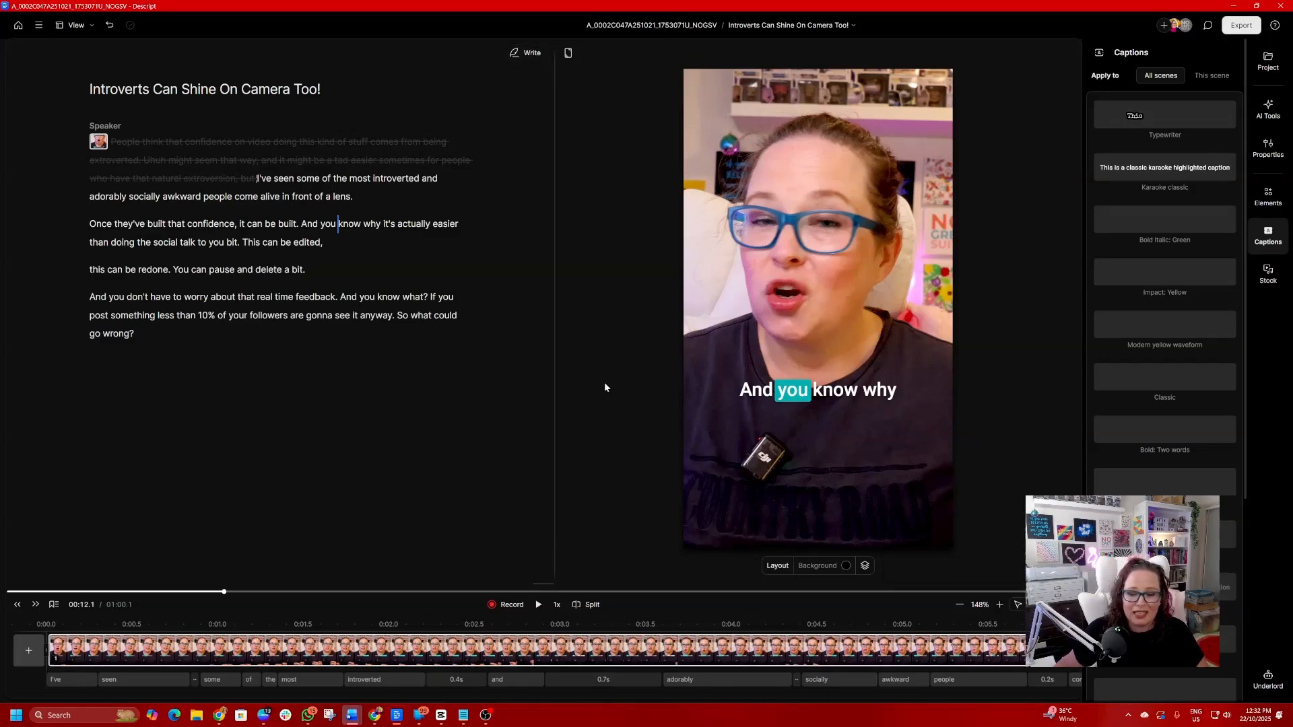
pyautogui.moveTo(116, 160)
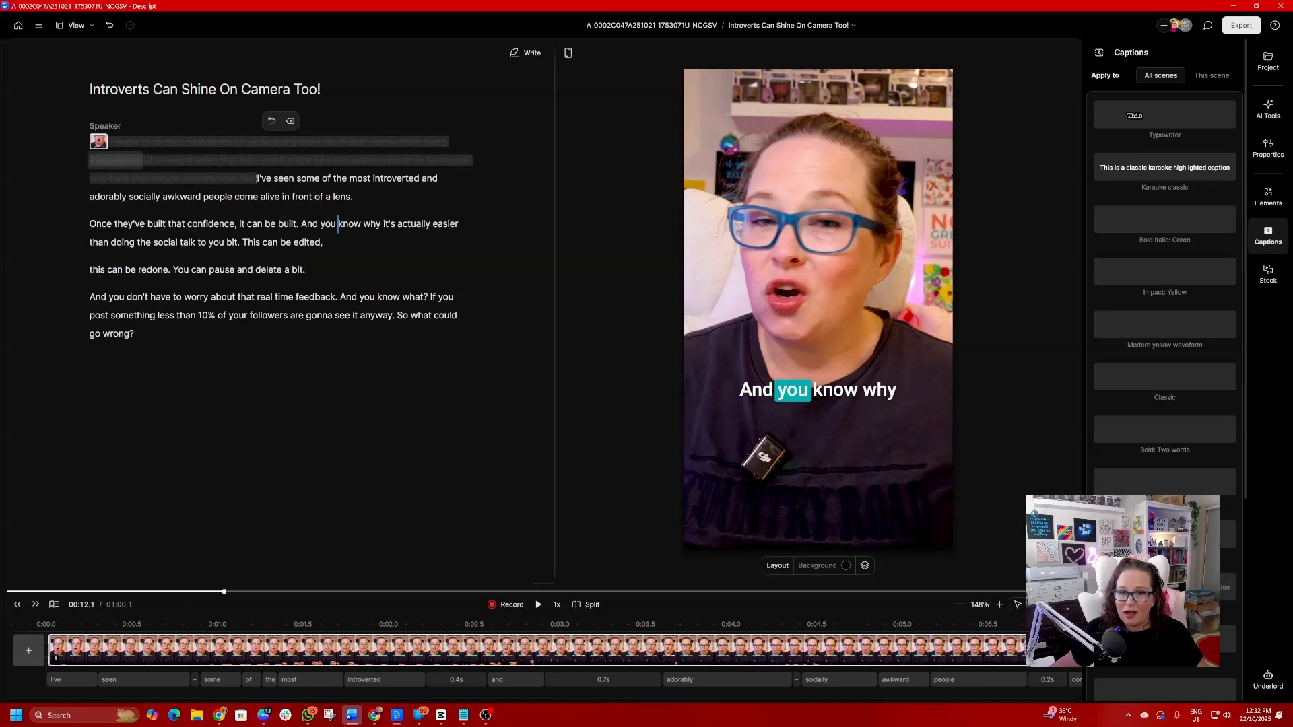